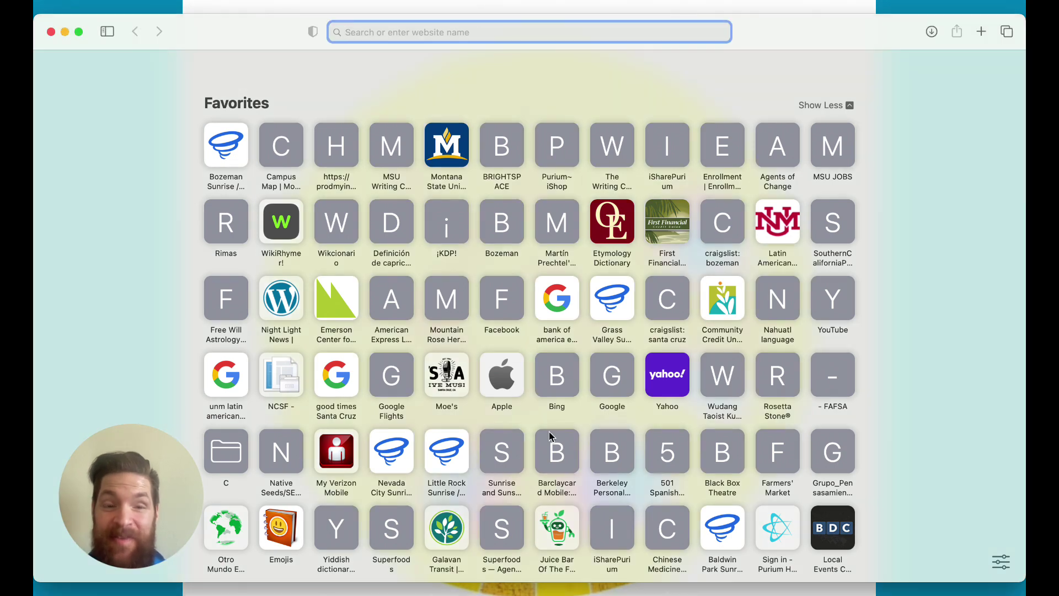
# Go to astro.com in Safari, correcting the mistyped address first.
pyautogui.write('astro')
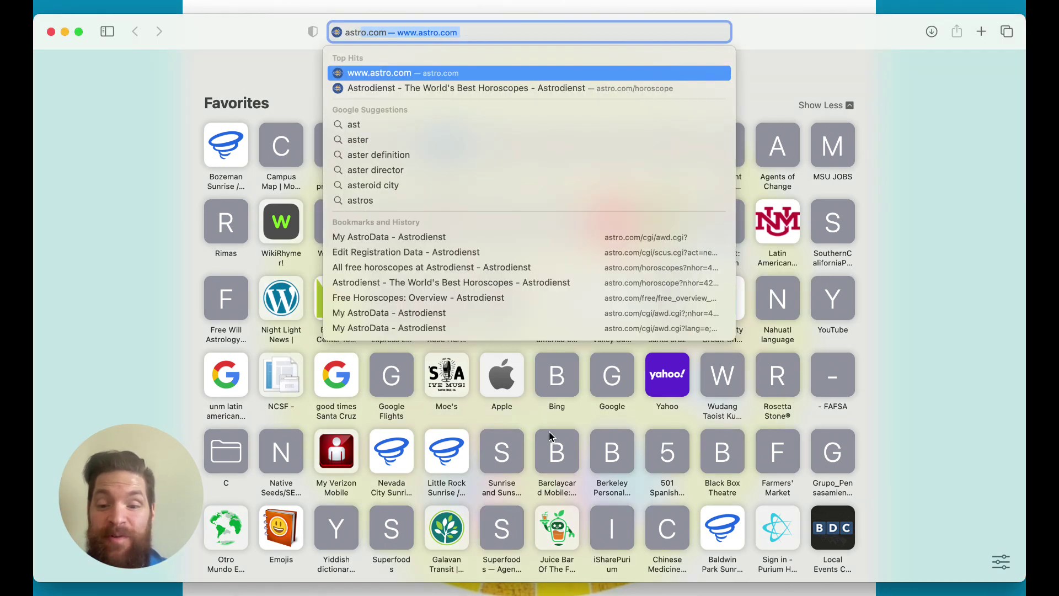
pyautogui.write('.s')
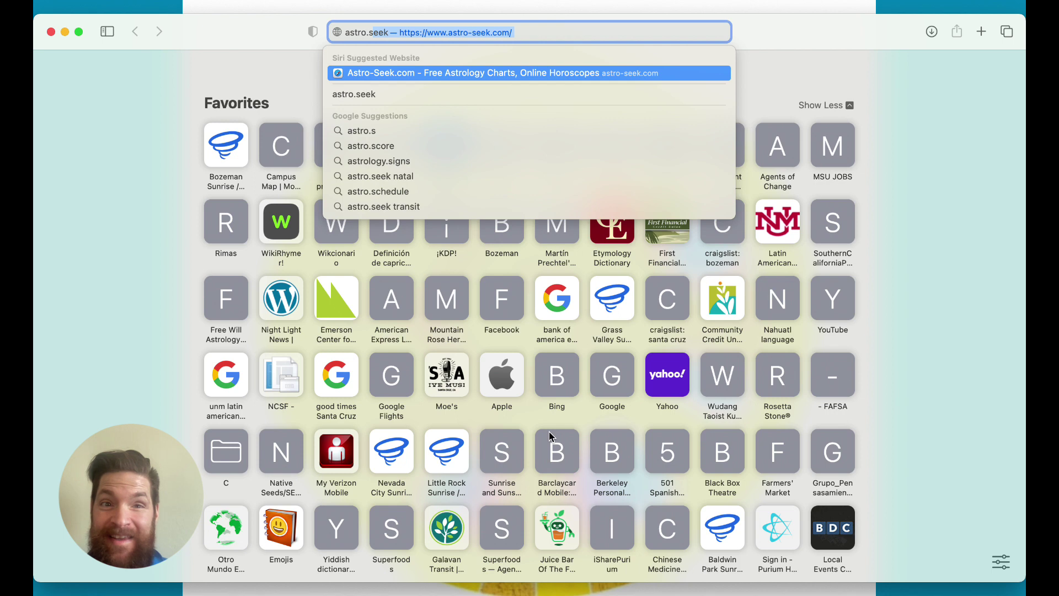
pyautogui.press('BackSpace')
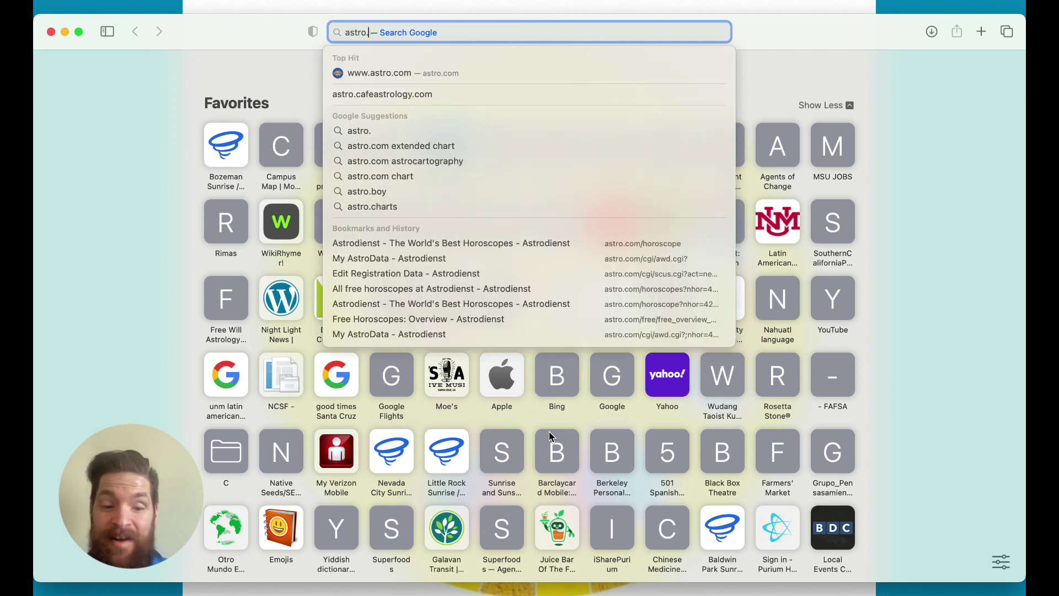
pyautogui.write('com')
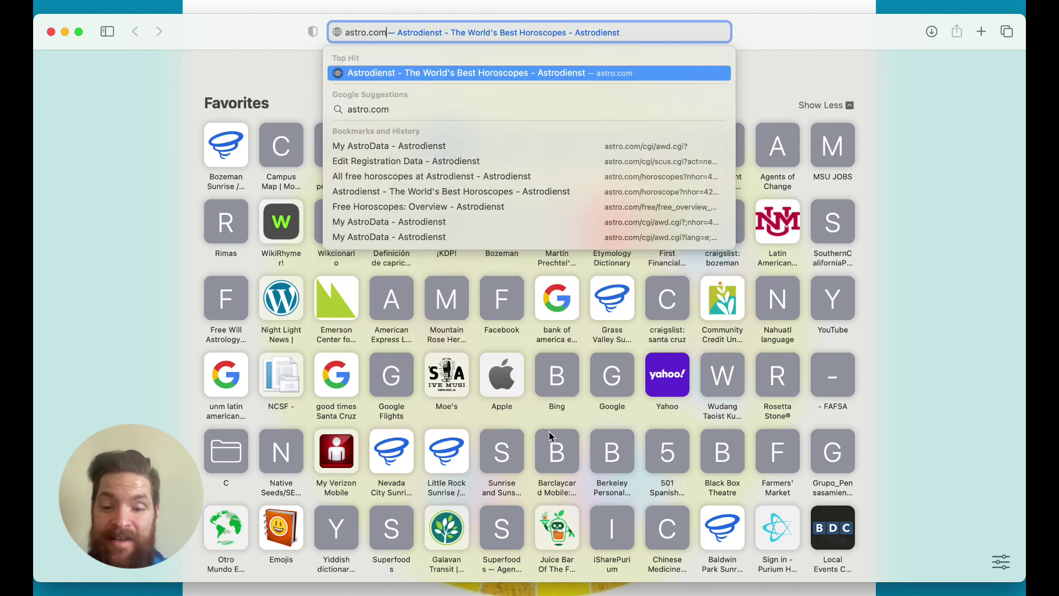
pyautogui.press('Return')
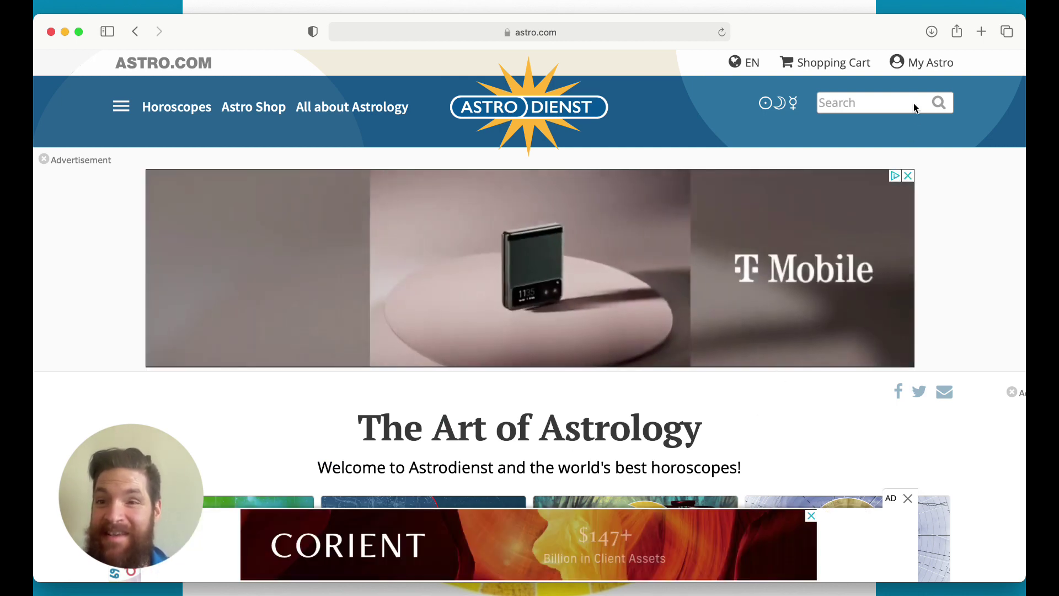
# From My Astro's login page, start a free registered user profile and accept the privacy notice.
pyautogui.click(930, 69)
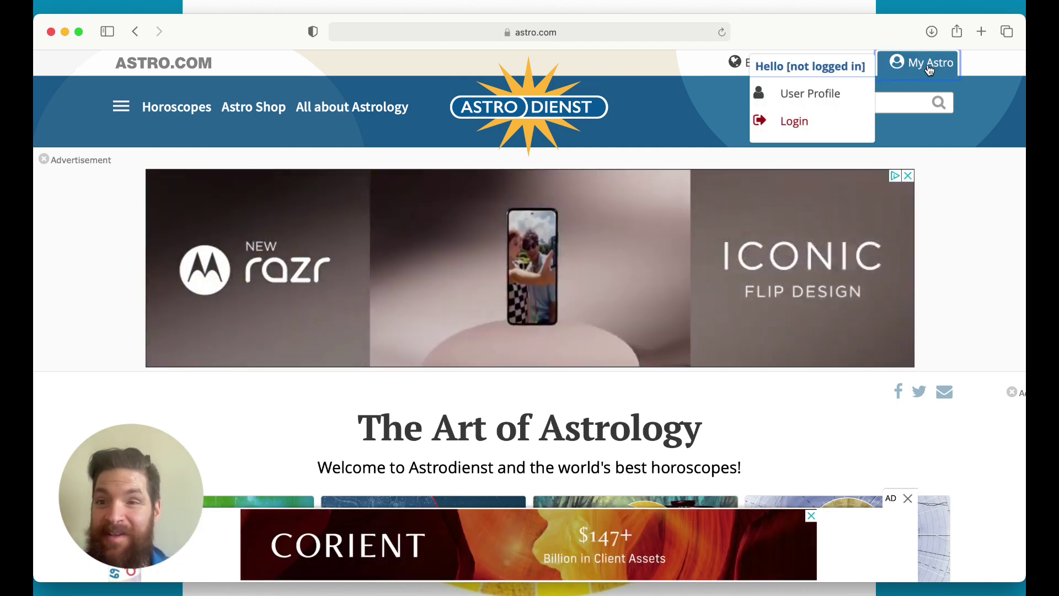
pyautogui.click(800, 124)
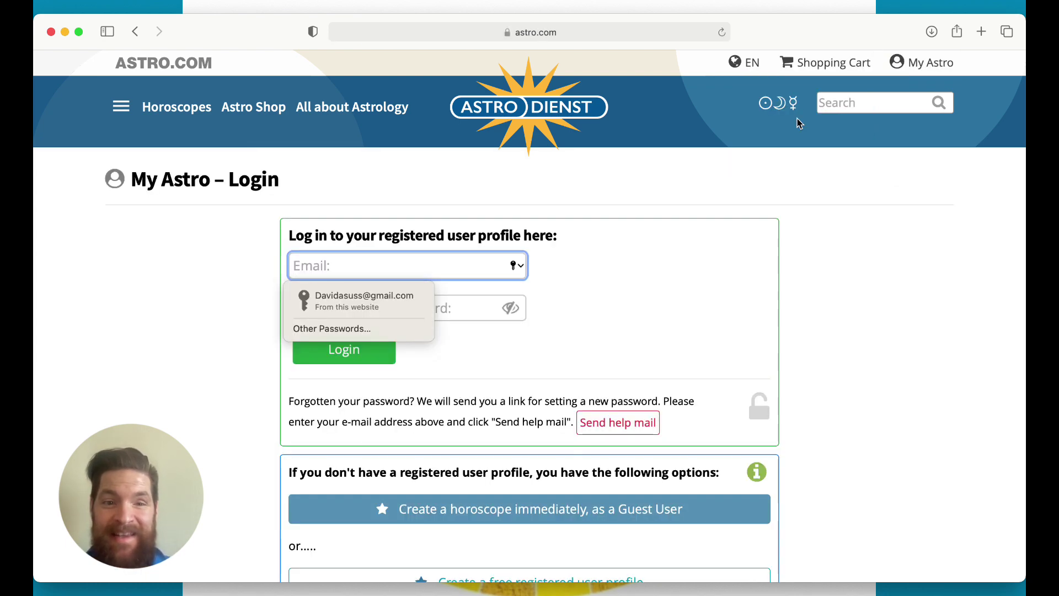
pyautogui.scroll(-3, 670, 254)
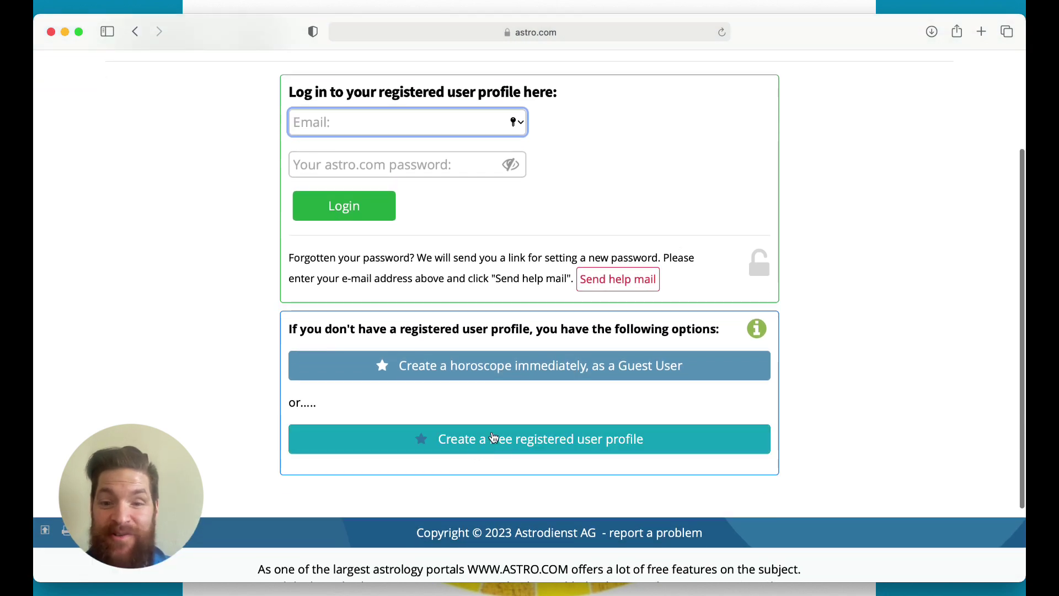
pyautogui.click(497, 437)
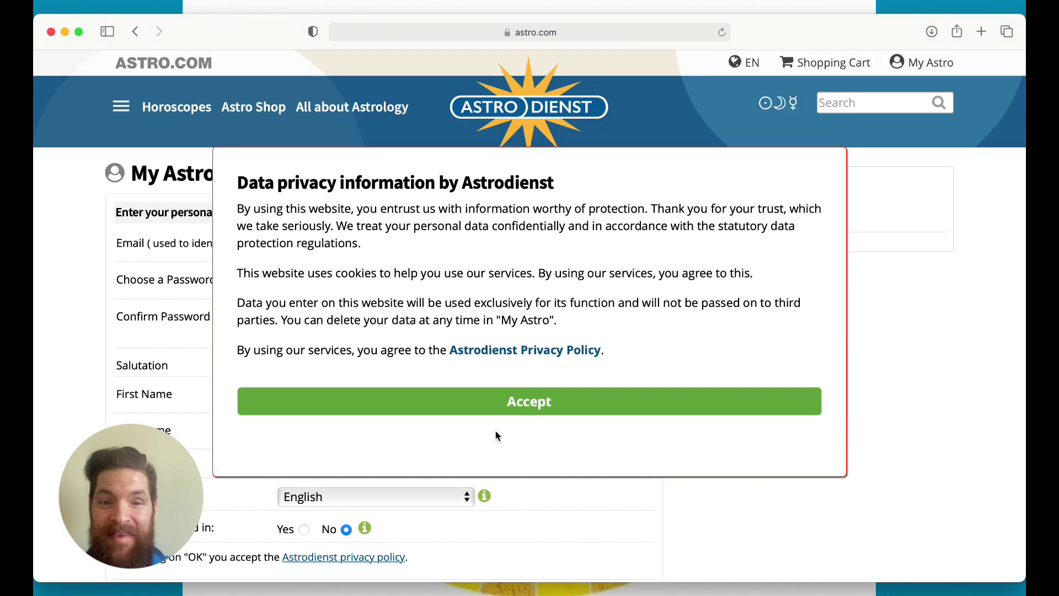
pyautogui.click(496, 432)
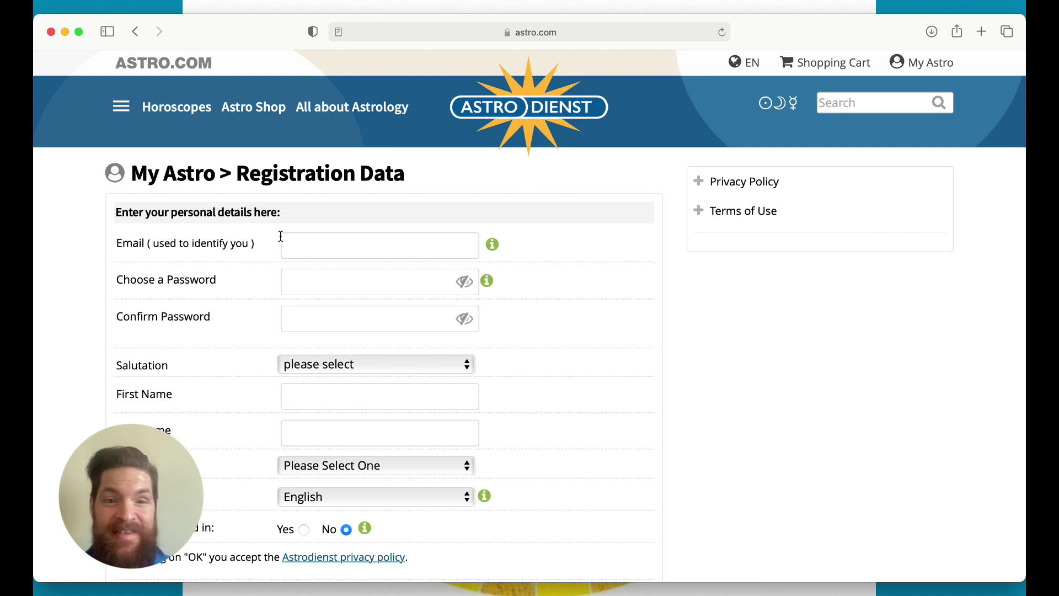
# Paste the account e-mail address and the password into both password fields.
pyautogui.click(316, 256)
pyautogui.press('super+v')
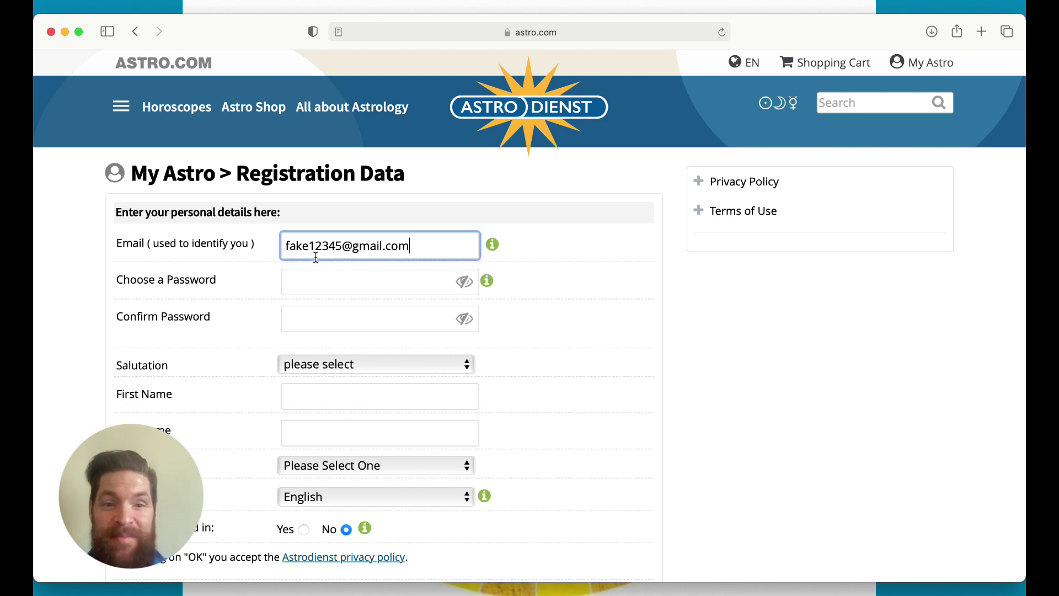
pyautogui.click(334, 284)
pyautogui.press('super+v')
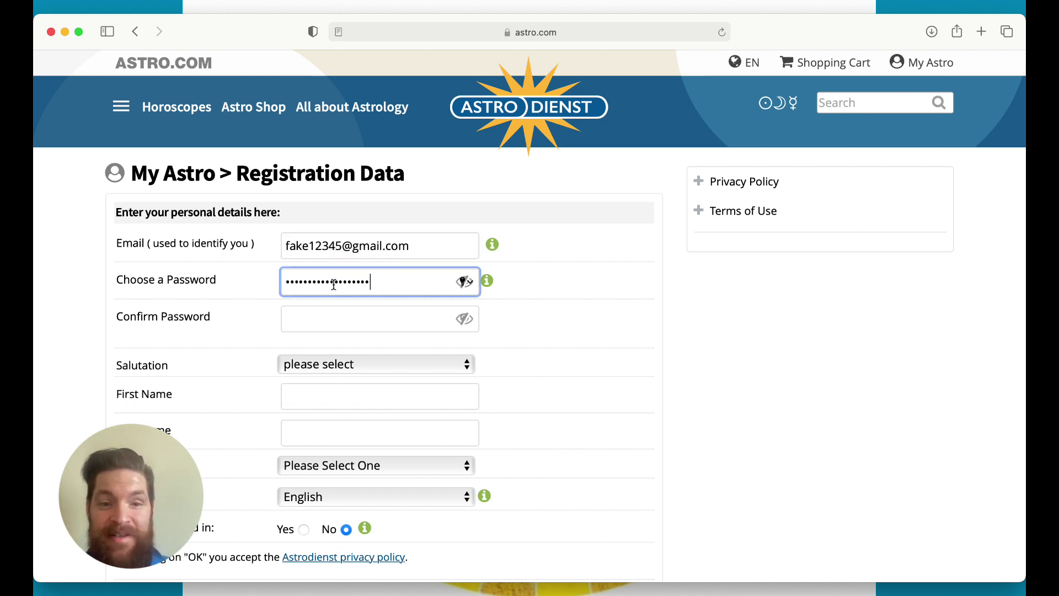
pyautogui.click(371, 322)
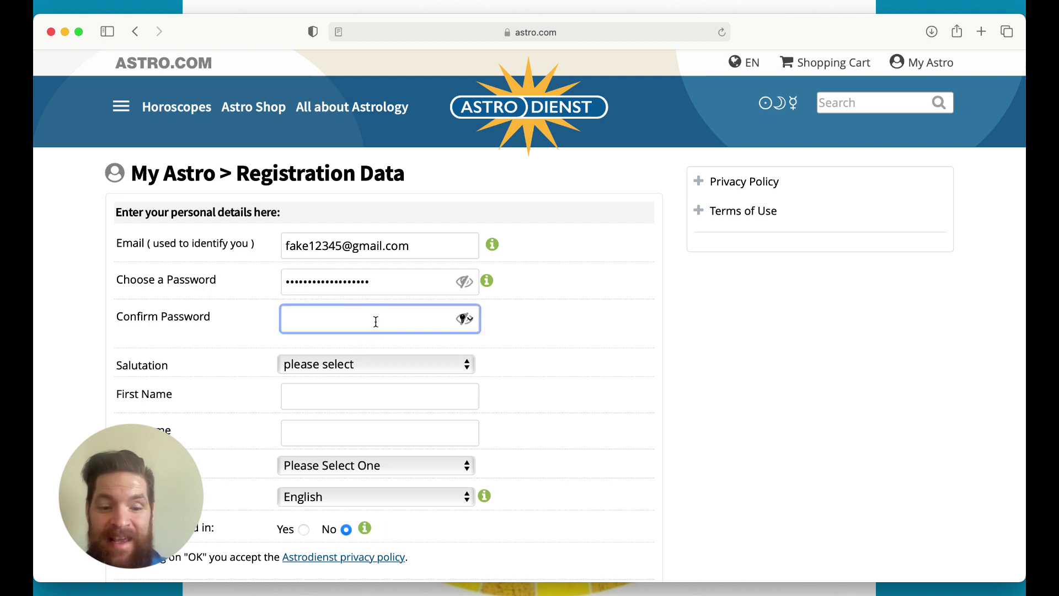
pyautogui.press('super+v')
# Choose salutation Mr. and enter the user's first and last name.
pyautogui.scroll(-1, 375, 322)
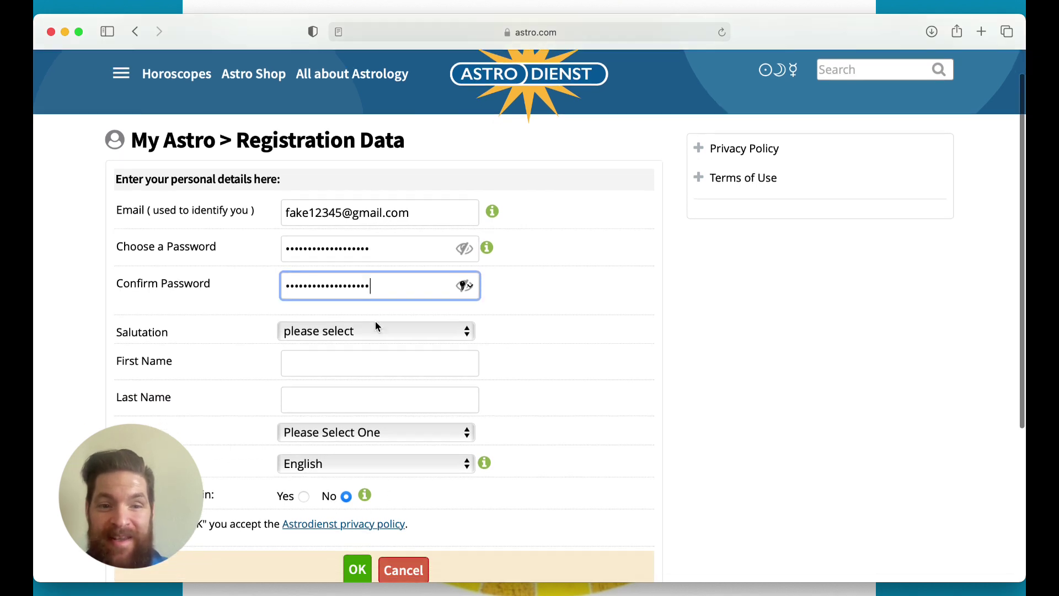
pyautogui.click(378, 330)
pyautogui.click(370, 368)
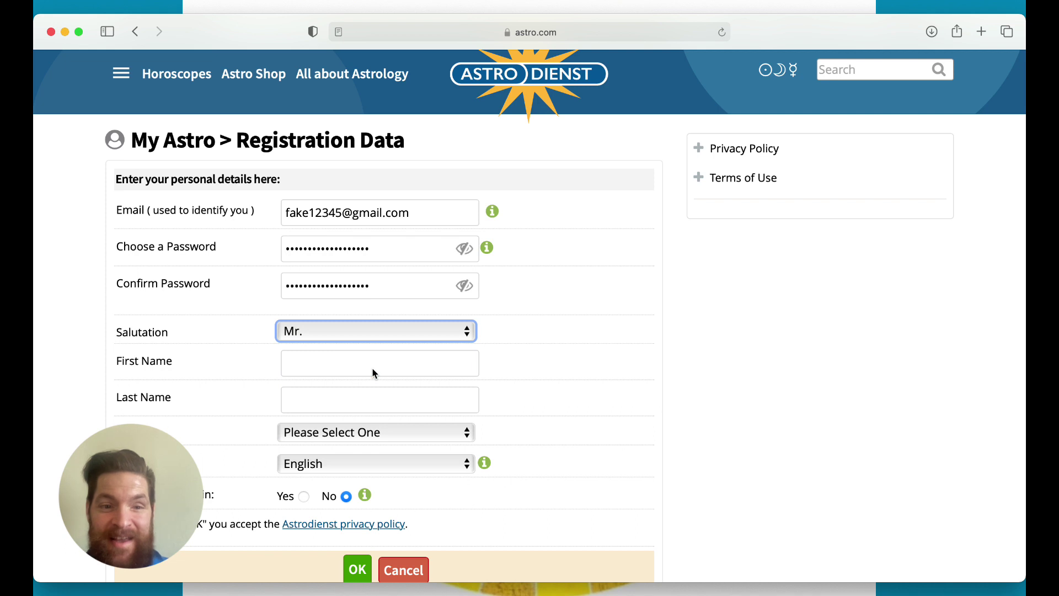
pyautogui.click(368, 366)
pyautogui.write('Fake')
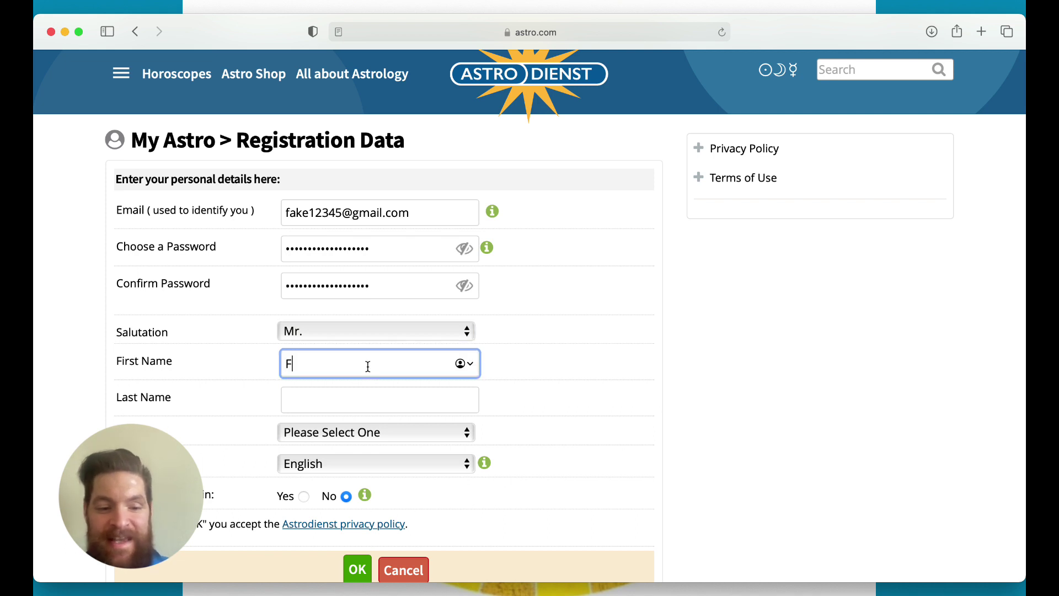
pyautogui.click(385, 410)
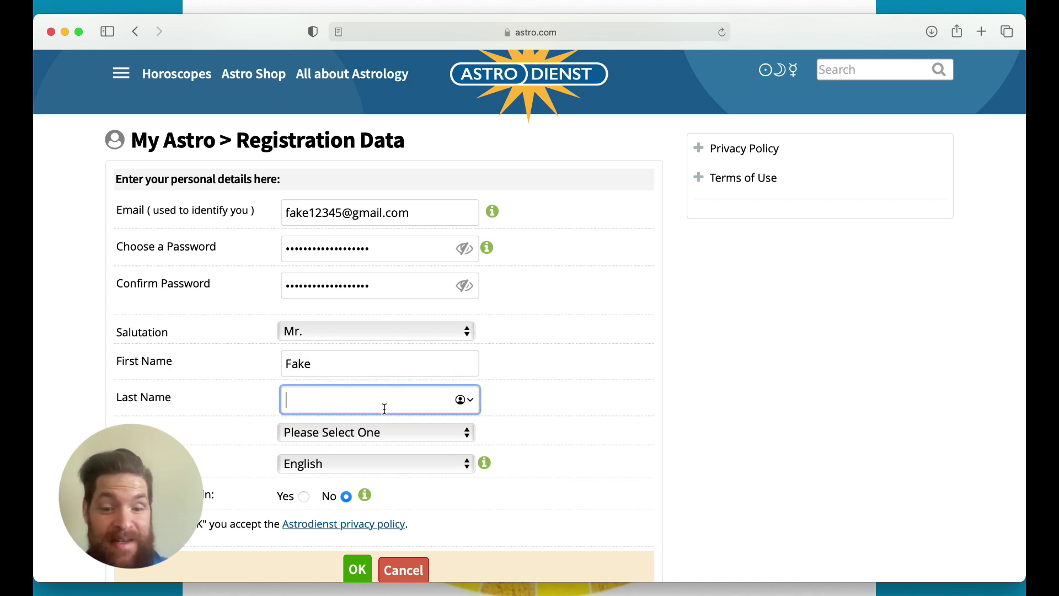
pyautogui.write('Name')
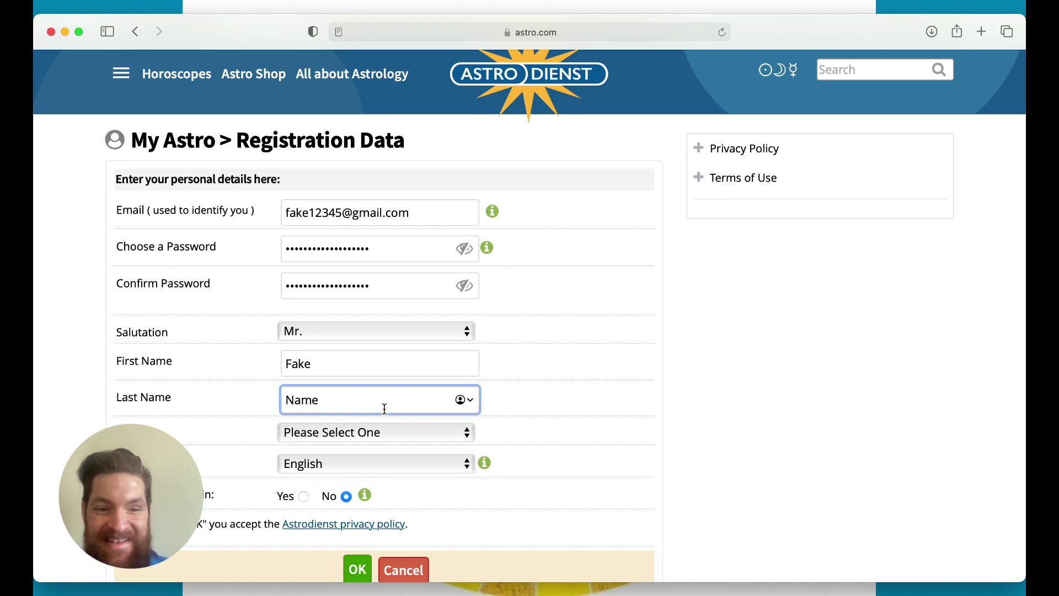
# Set the country to USA, submit the registration, and decline Safari's password saving.
pyautogui.click(417, 430)
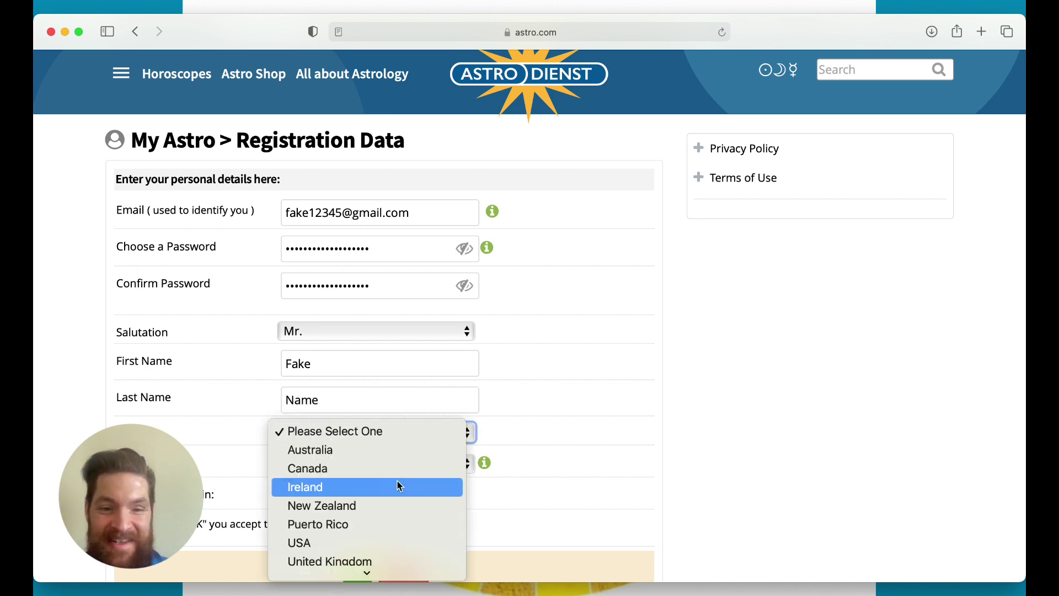
pyautogui.click(383, 543)
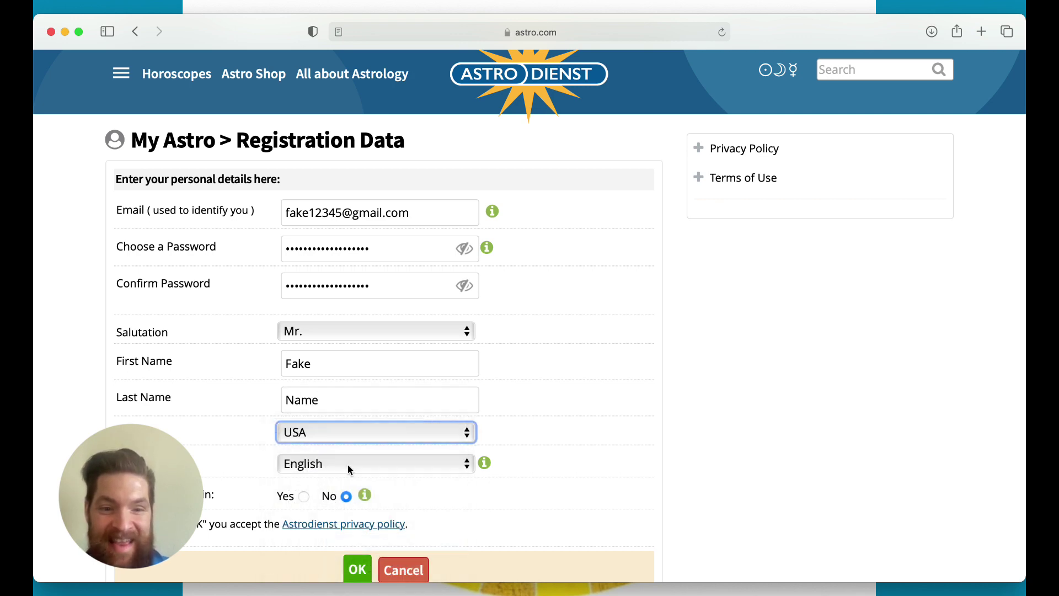
pyautogui.scroll(-2, 350, 470)
pyautogui.scroll(-2, 337, 455)
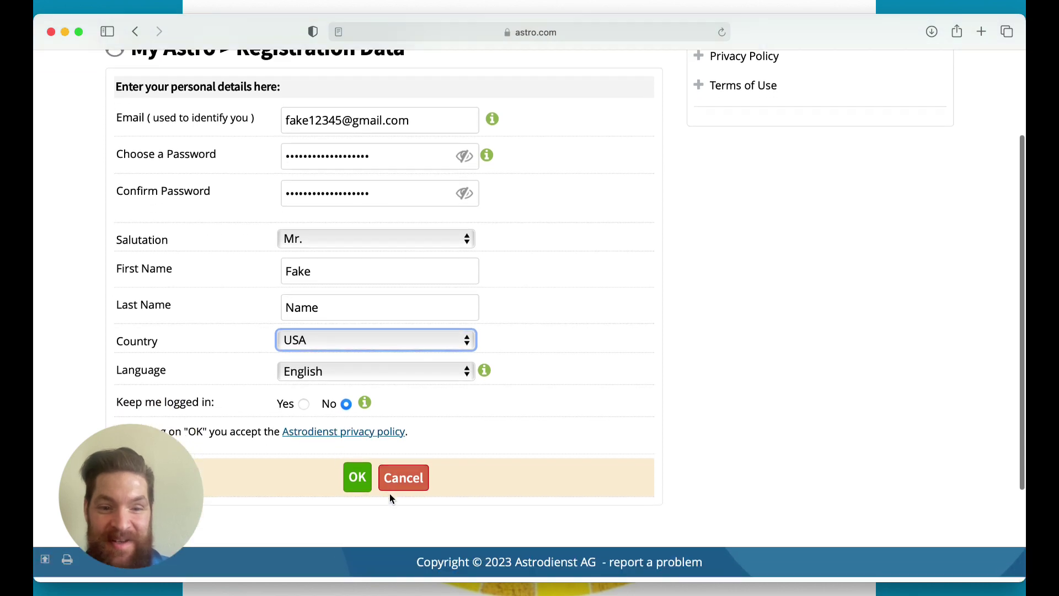
pyautogui.click(362, 479)
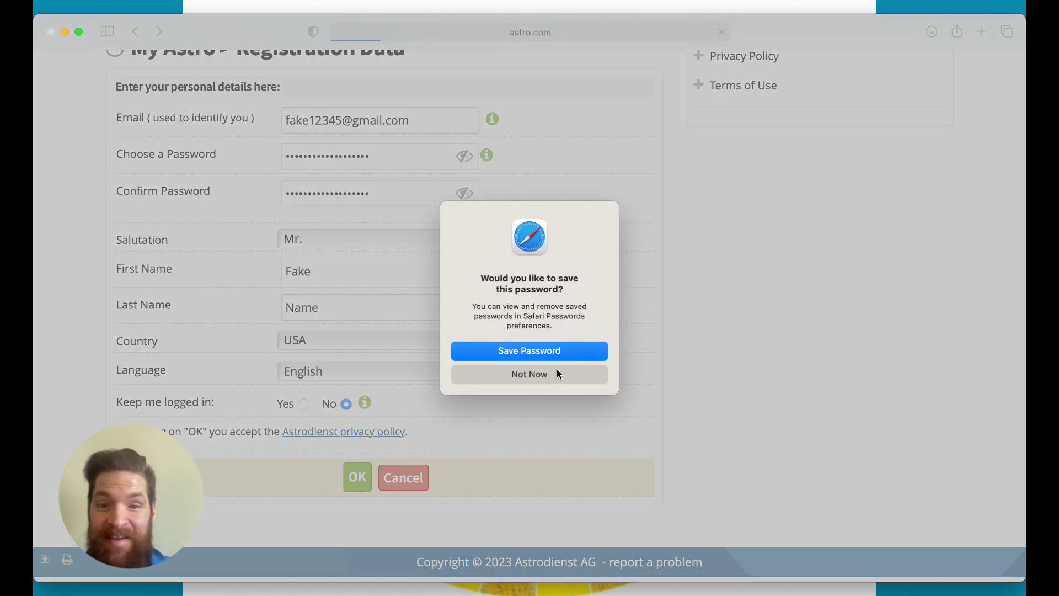
pyautogui.click(558, 374)
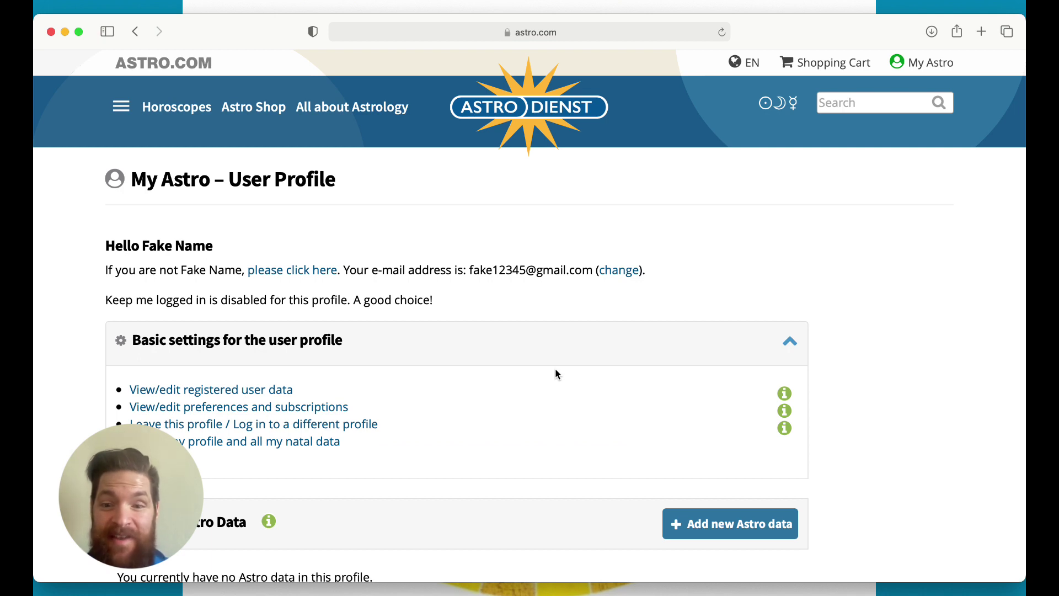
pyautogui.scroll(-3, 556, 371)
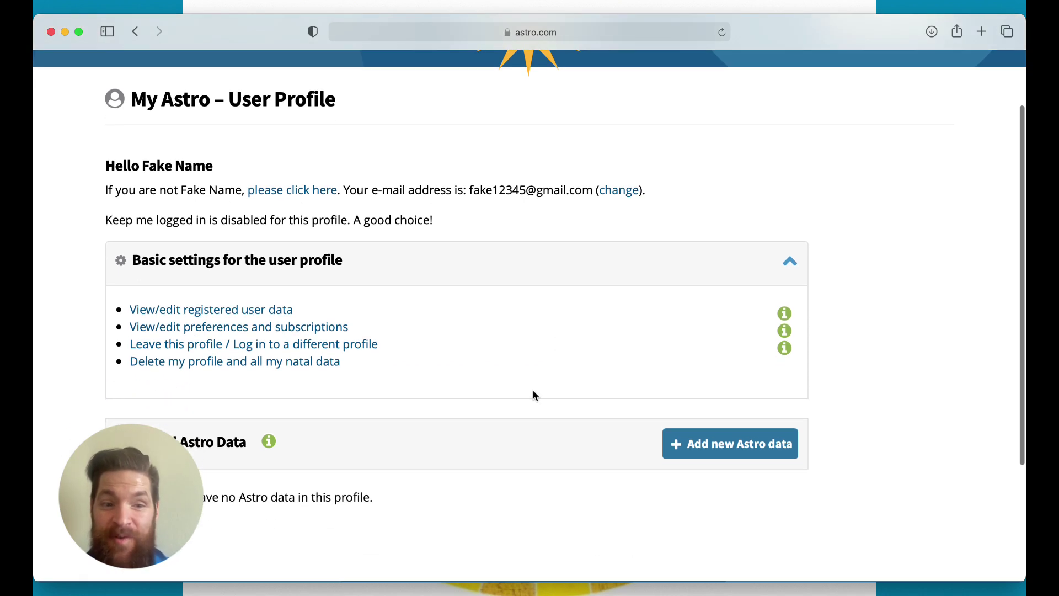
# Start a new birth data entry with the person's first and last name, gender male.
pyautogui.click(724, 455)
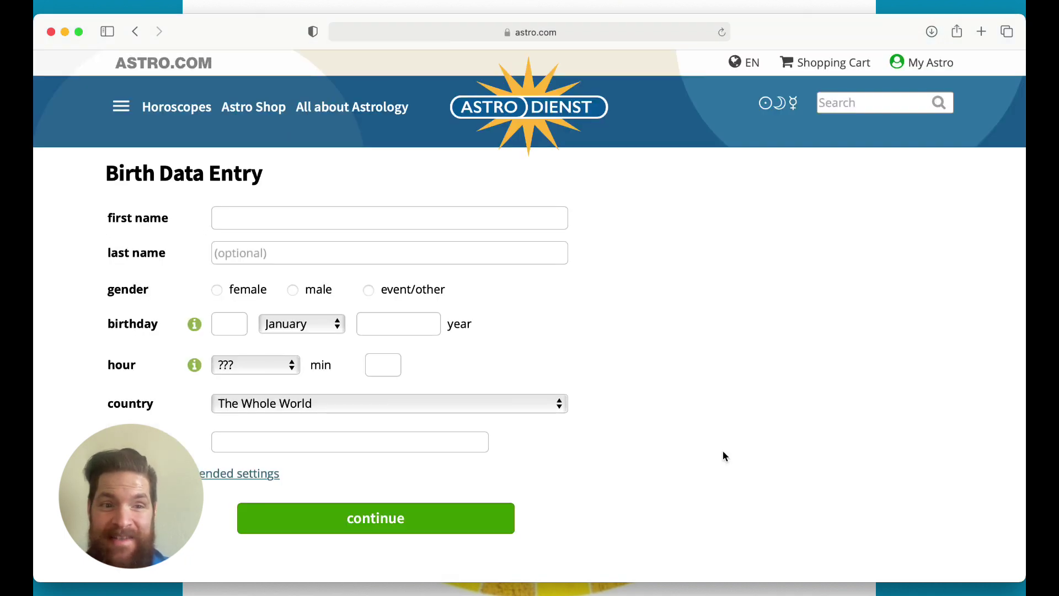
pyautogui.click(437, 223)
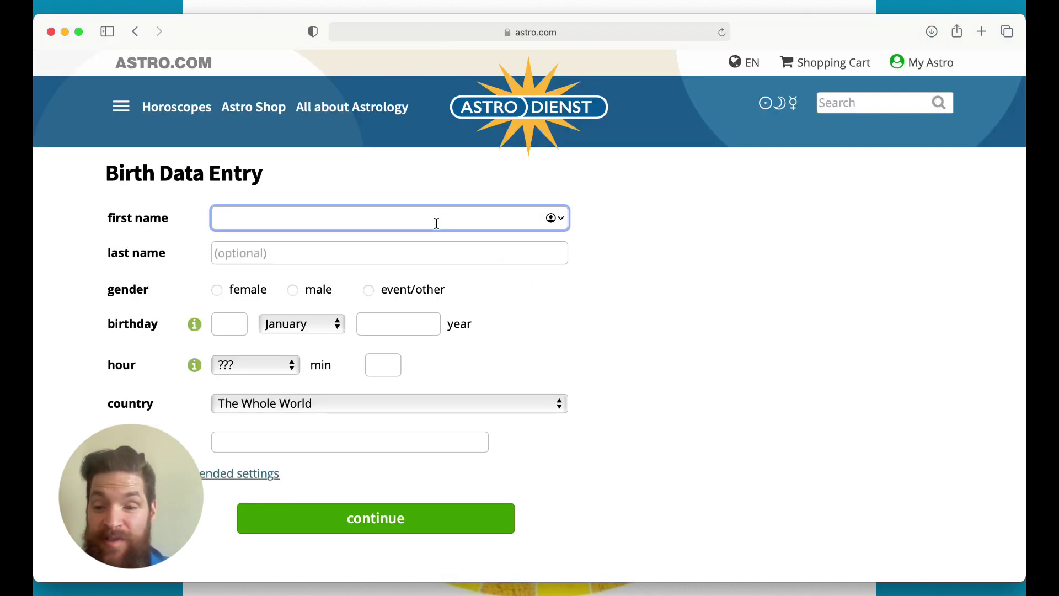
pyautogui.write('F')
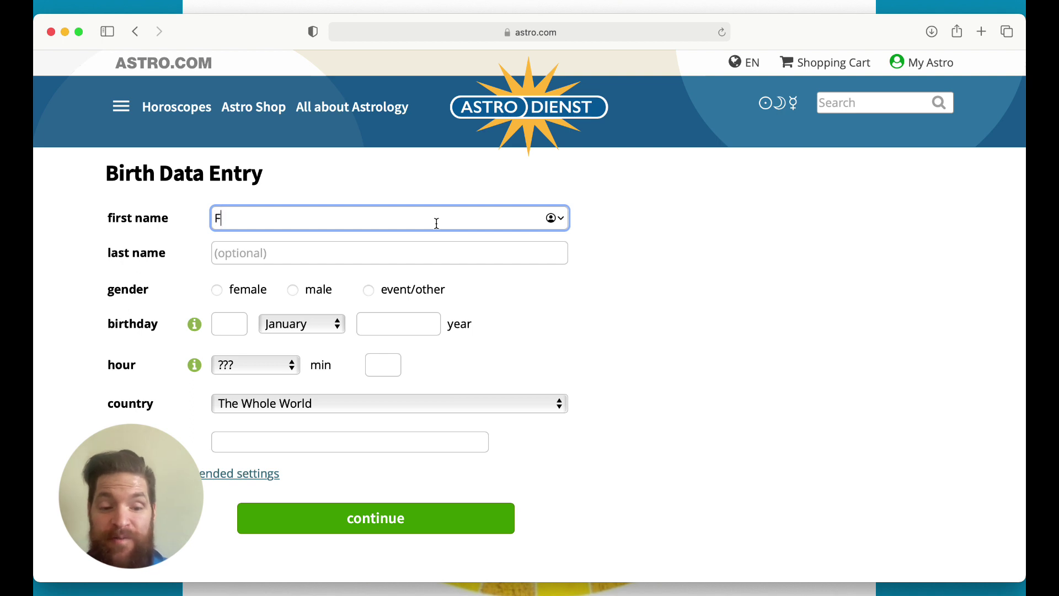
pyautogui.write('ake')
pyautogui.click(470, 260)
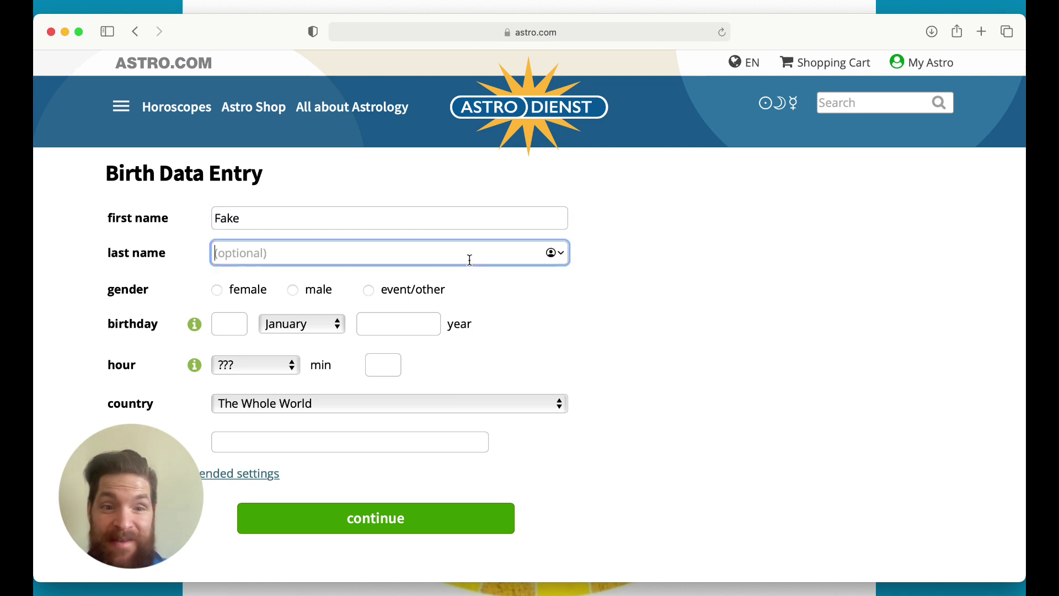
pyautogui.write('Name')
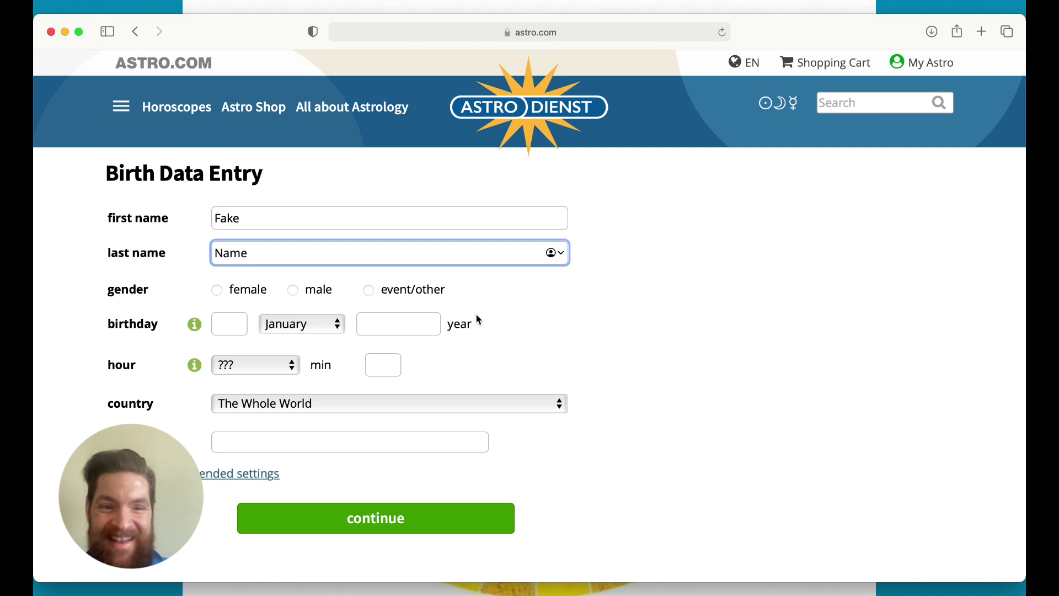
pyautogui.click(293, 290)
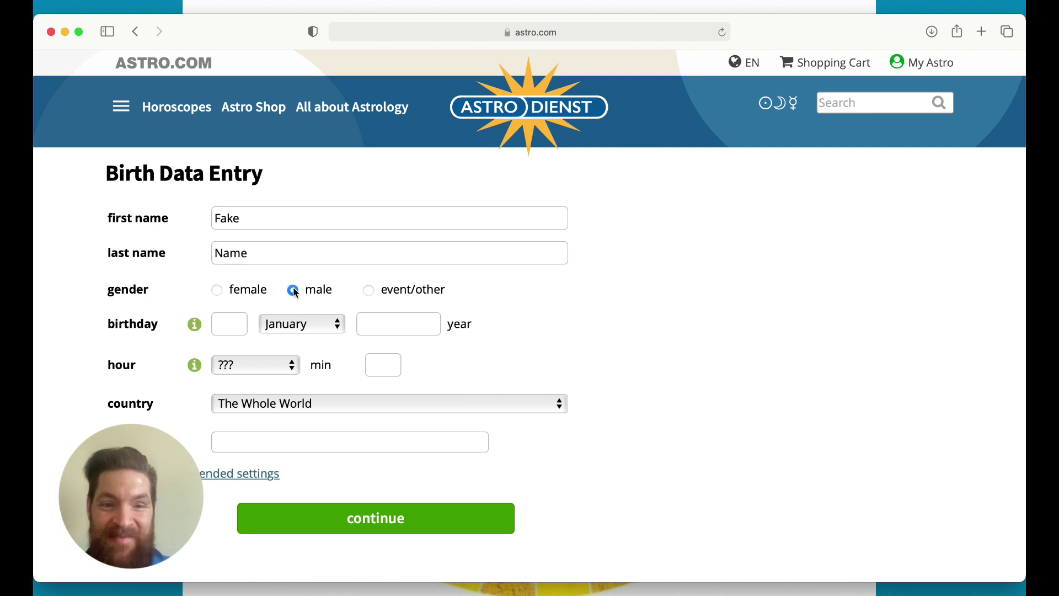
# Enter the birth date 23 January 2004 and time 4:23 am.
pyautogui.click(229, 331)
pyautogui.write('23')
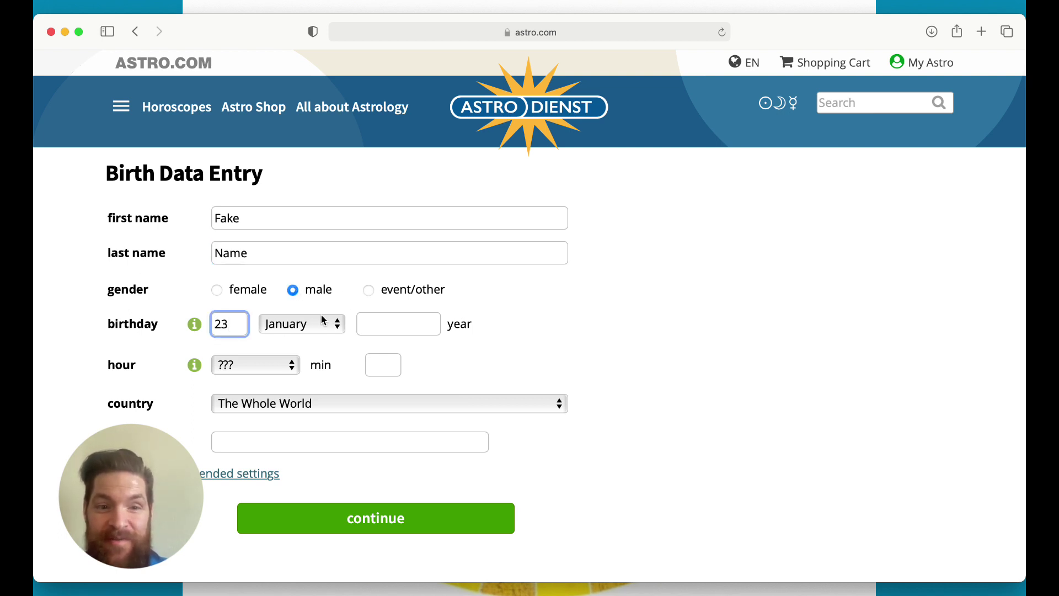
pyautogui.click(396, 325)
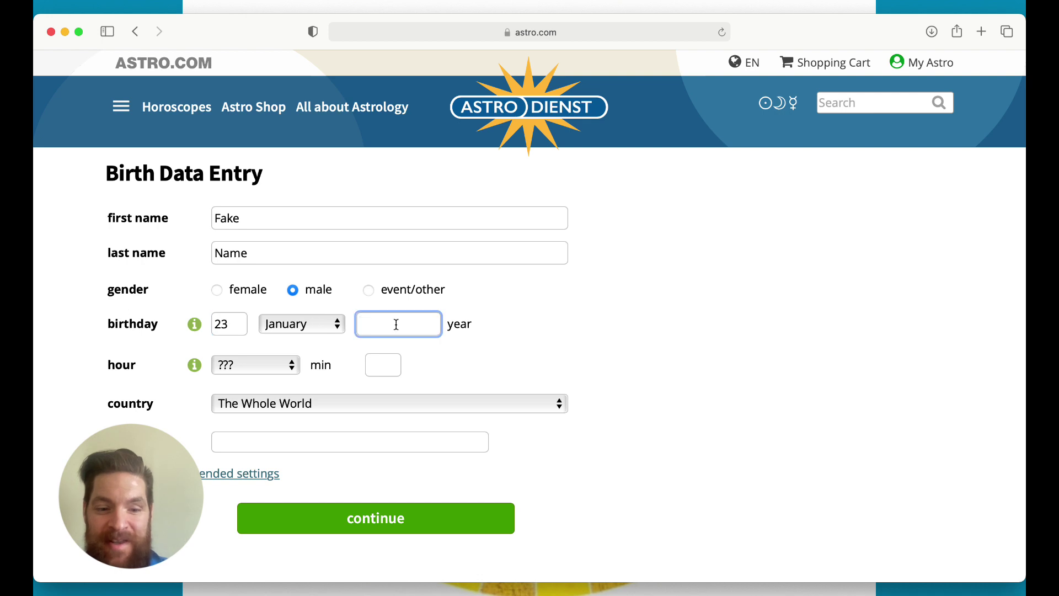
pyautogui.write('2004')
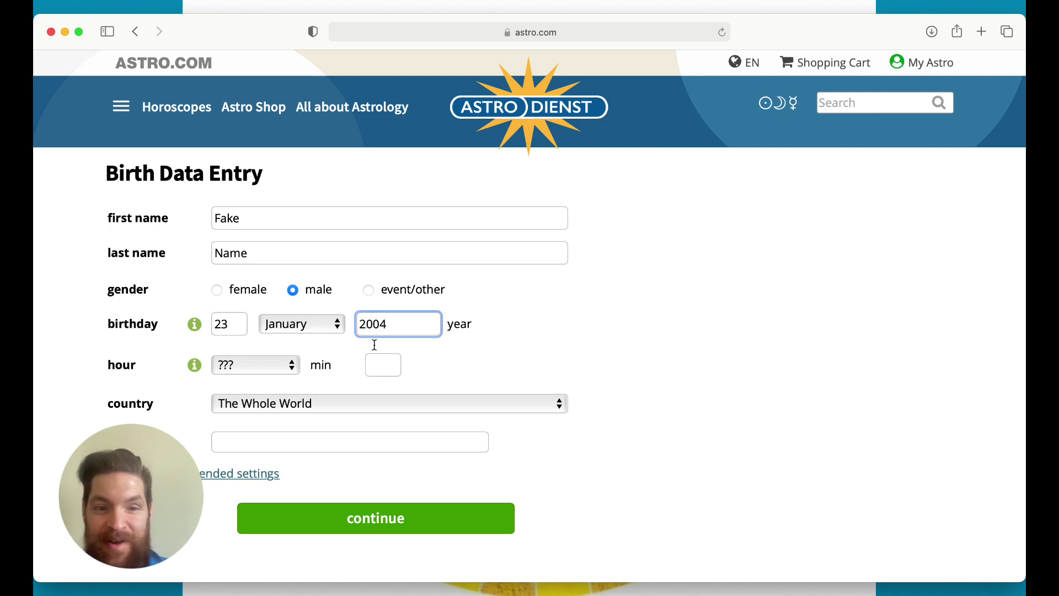
pyautogui.click(216, 366)
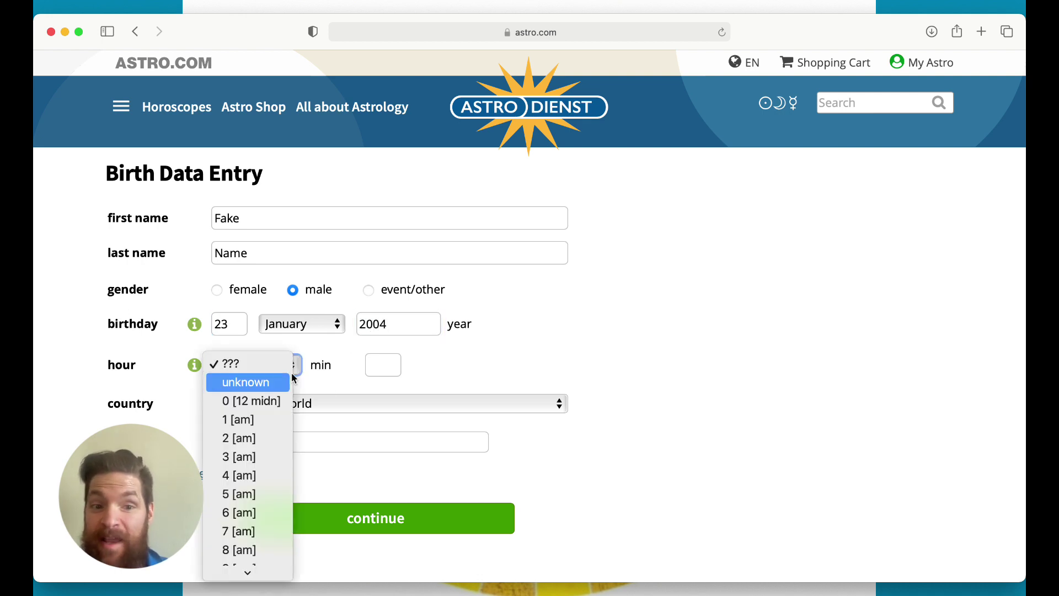
pyautogui.click(251, 474)
pyautogui.click(387, 363)
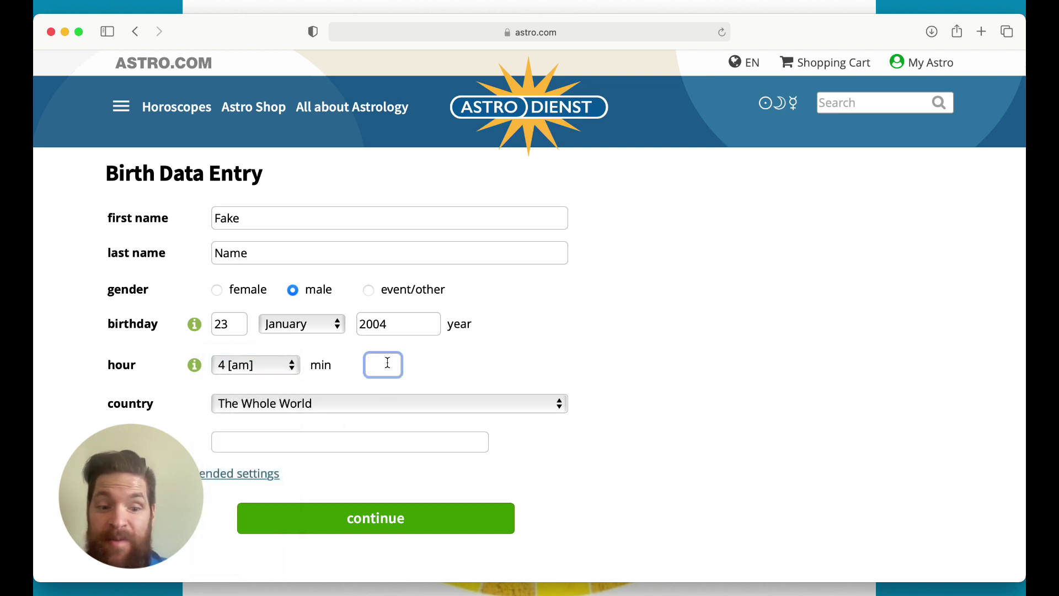
pyautogui.write('23')
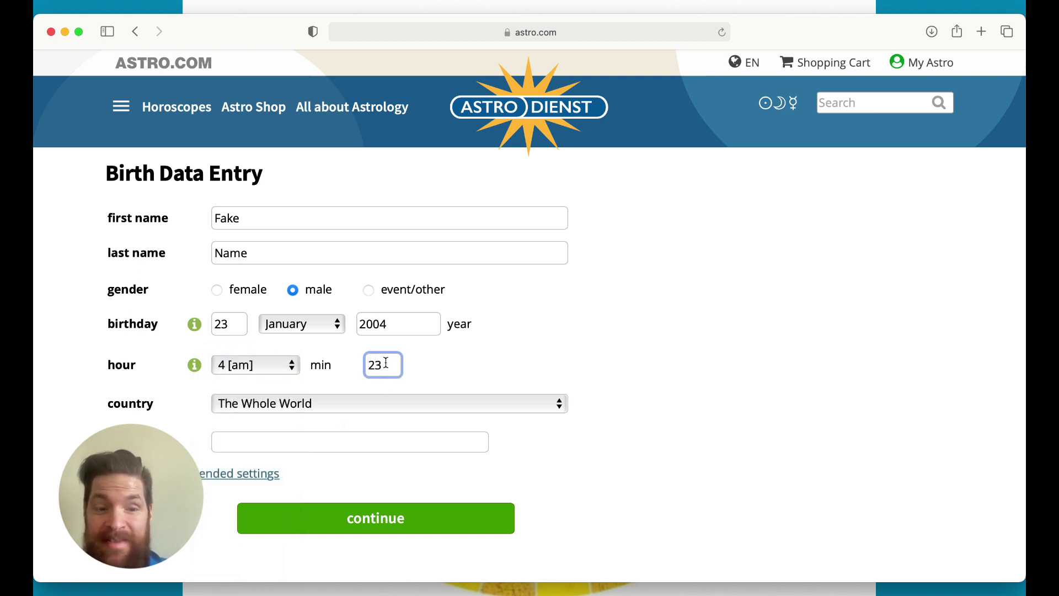
# Set the birthplace to Cusco, Peru and submit the birth data.
pyautogui.click(323, 439)
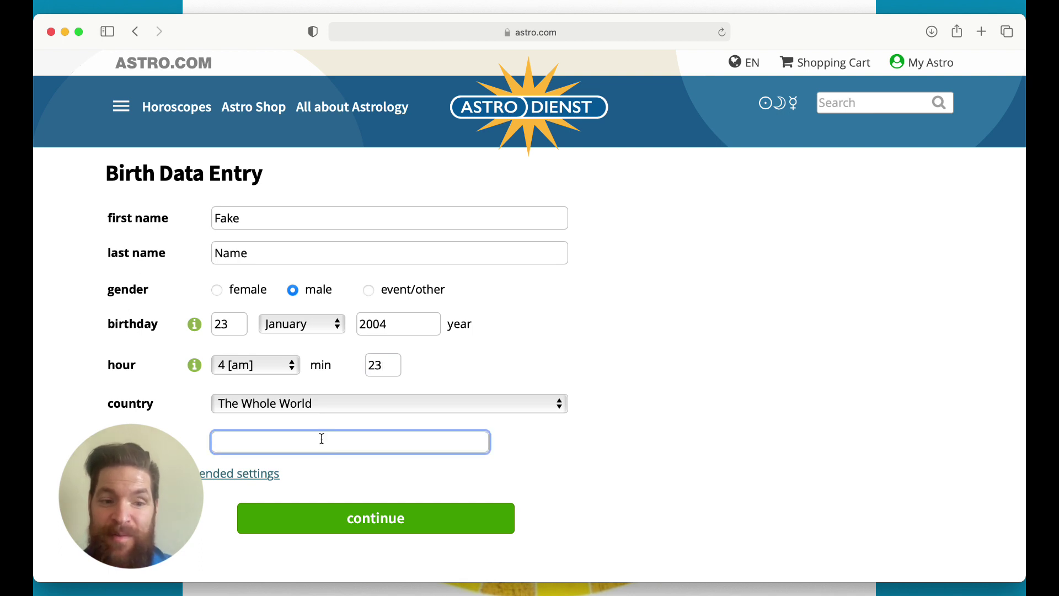
pyautogui.write('cu')
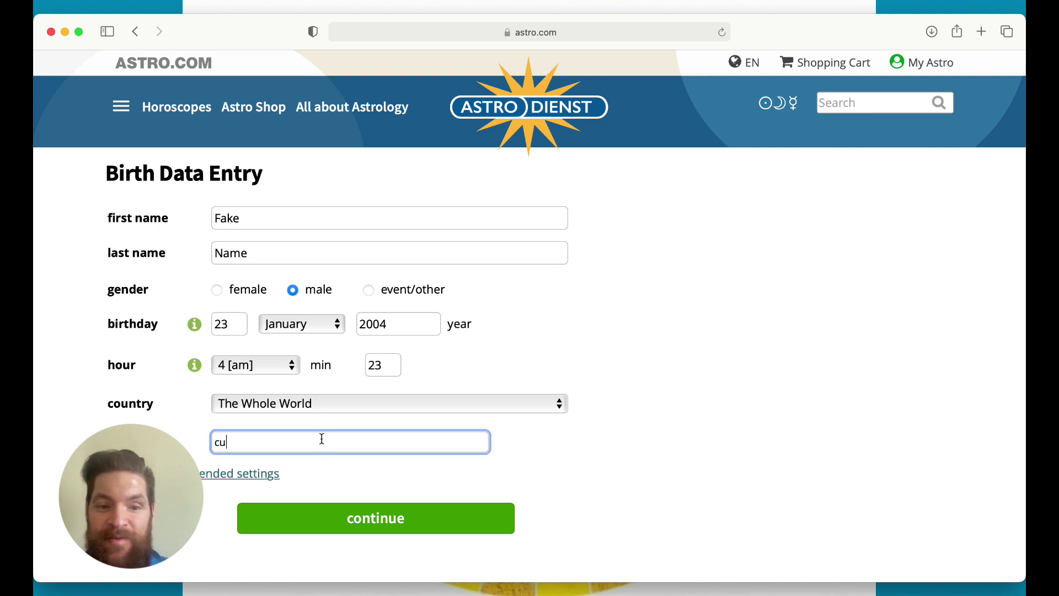
pyautogui.write('sco')
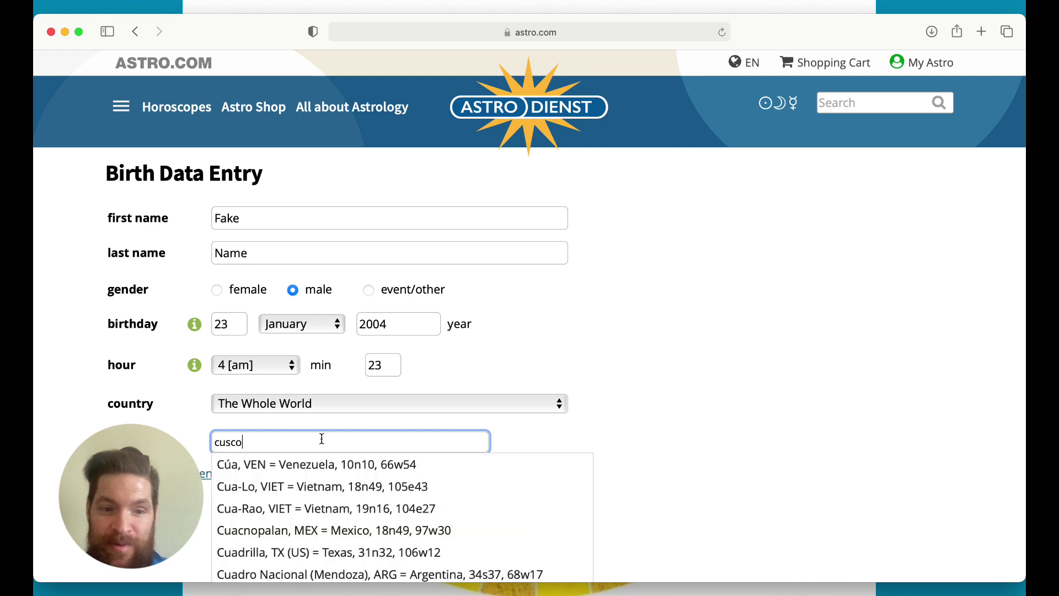
pyautogui.click(341, 466)
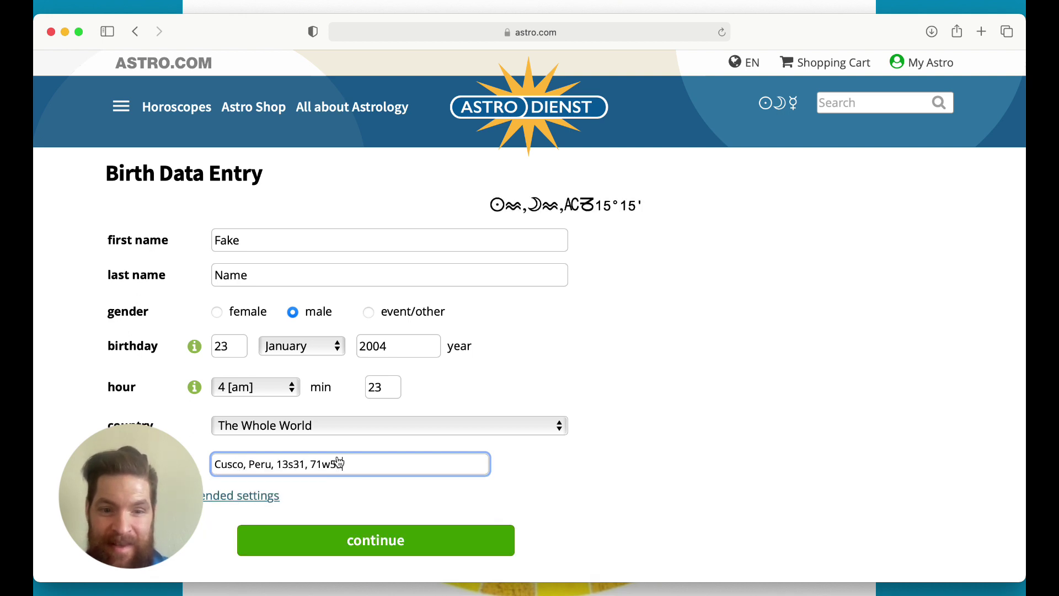
pyautogui.click(387, 543)
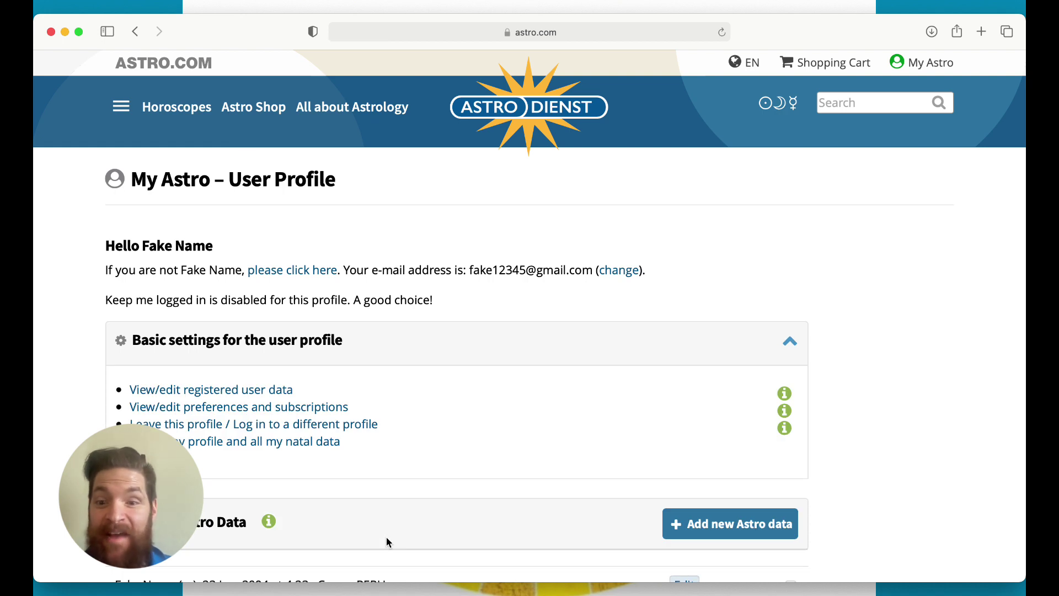
# Confirm the stored entry 23 Jan. 2004, 4:23, Cusco, PERU and open the site menu.
pyautogui.scroll(-1, 464, 507)
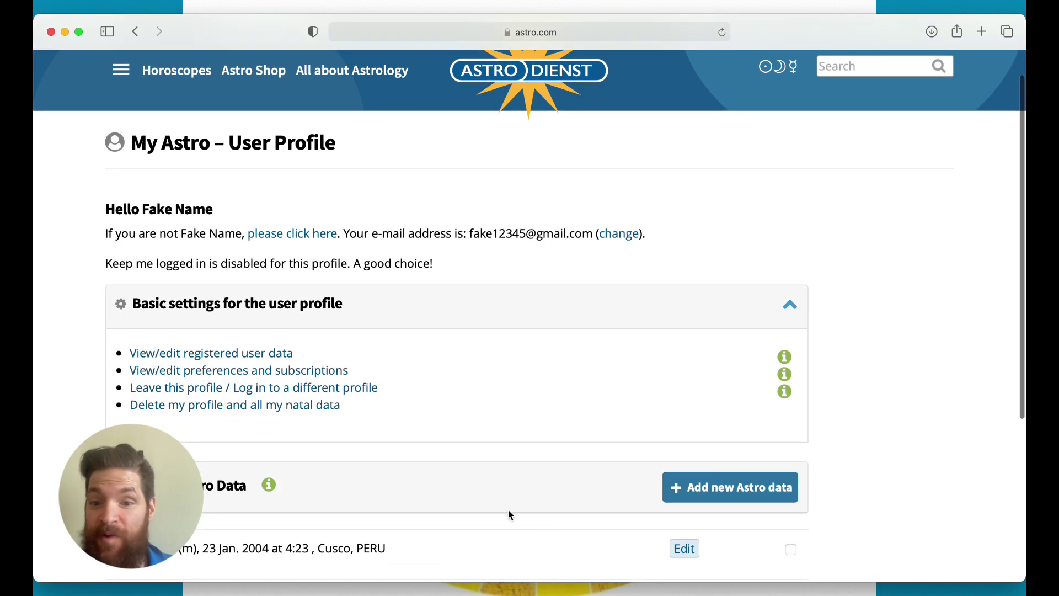
pyautogui.scroll(-2, 554, 522)
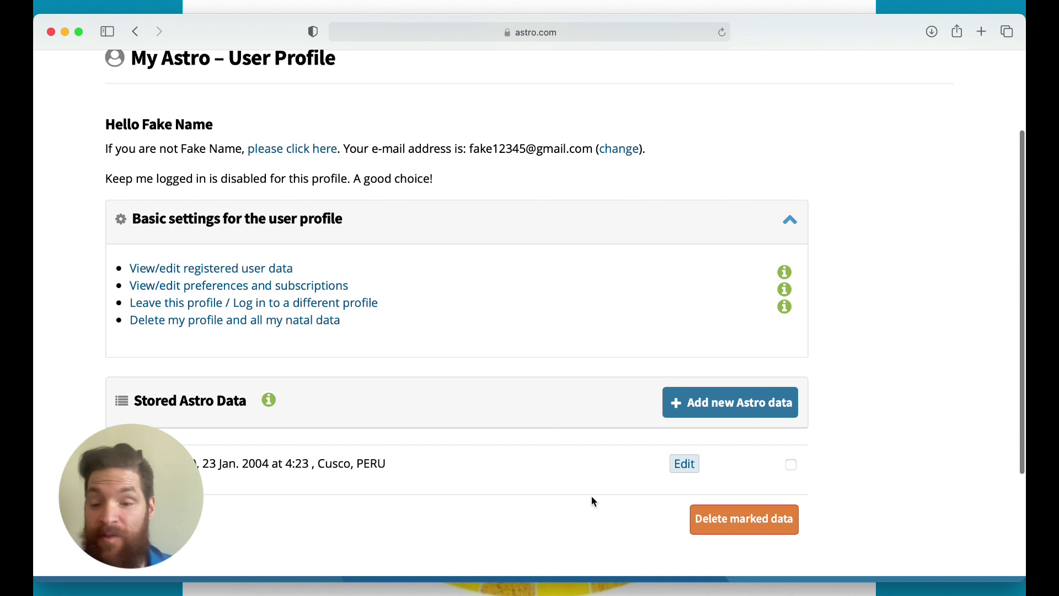
pyautogui.scroll(3, 551, 431)
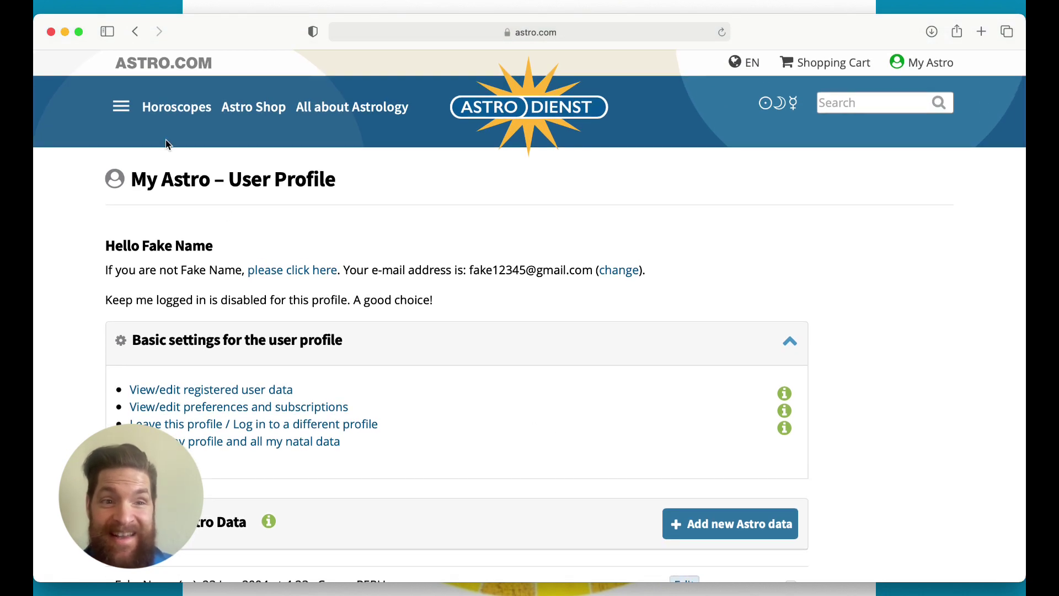
pyautogui.click(122, 108)
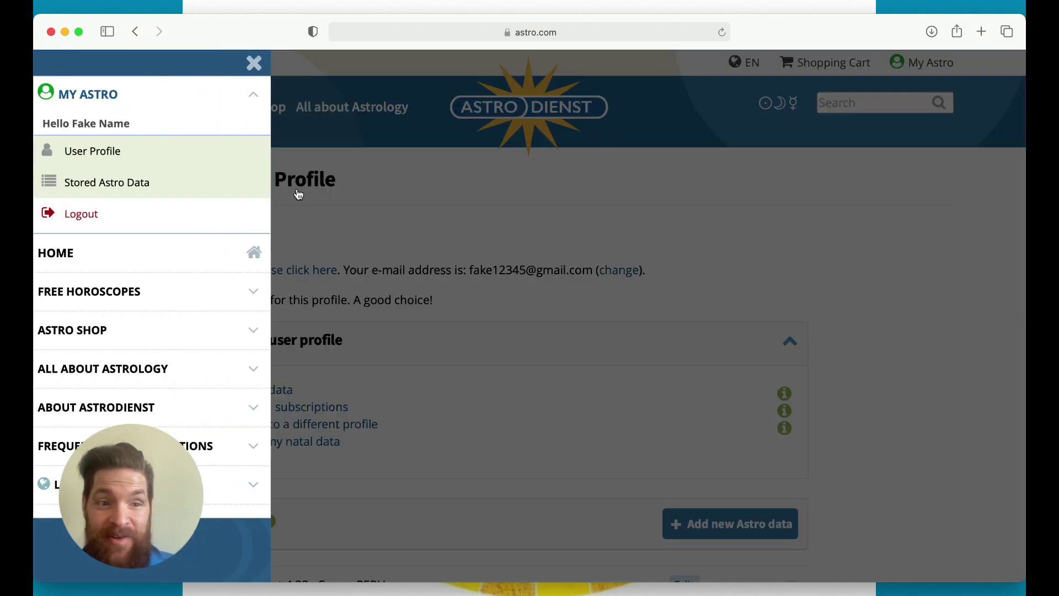
# Go through FREE HOROSCOPES > All Horoscopes at a glance to the Extended Chart Selection natal wheel form.
pyautogui.click(205, 280)
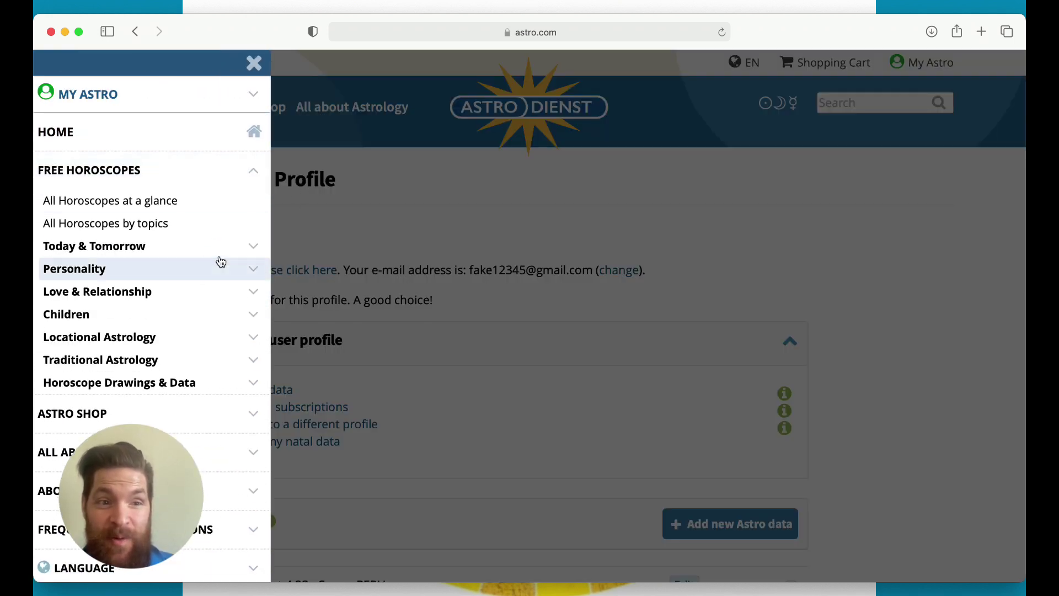
pyautogui.click(141, 206)
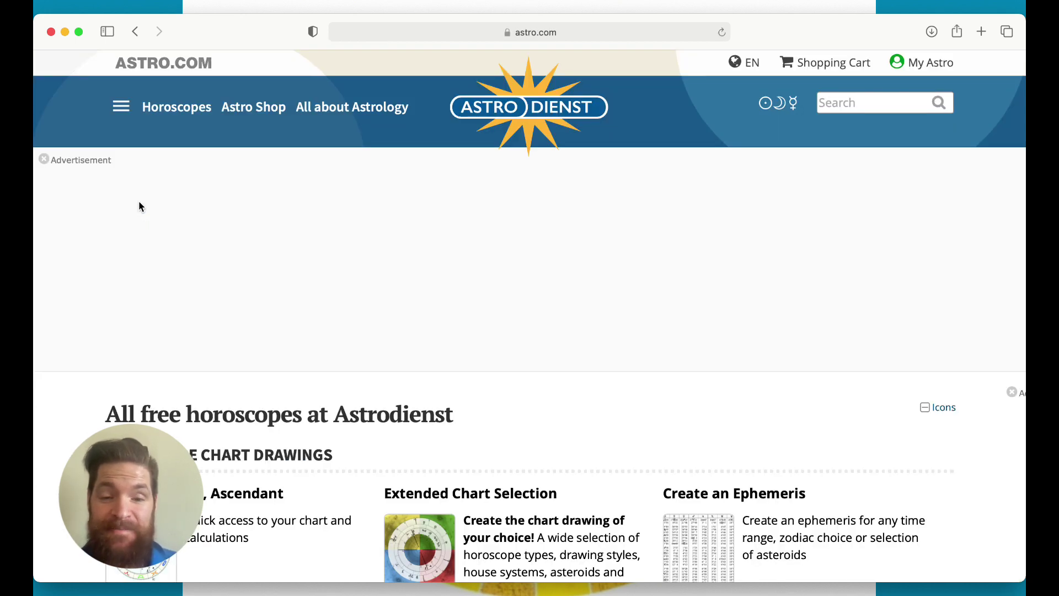
pyautogui.scroll(-3, 301, 311)
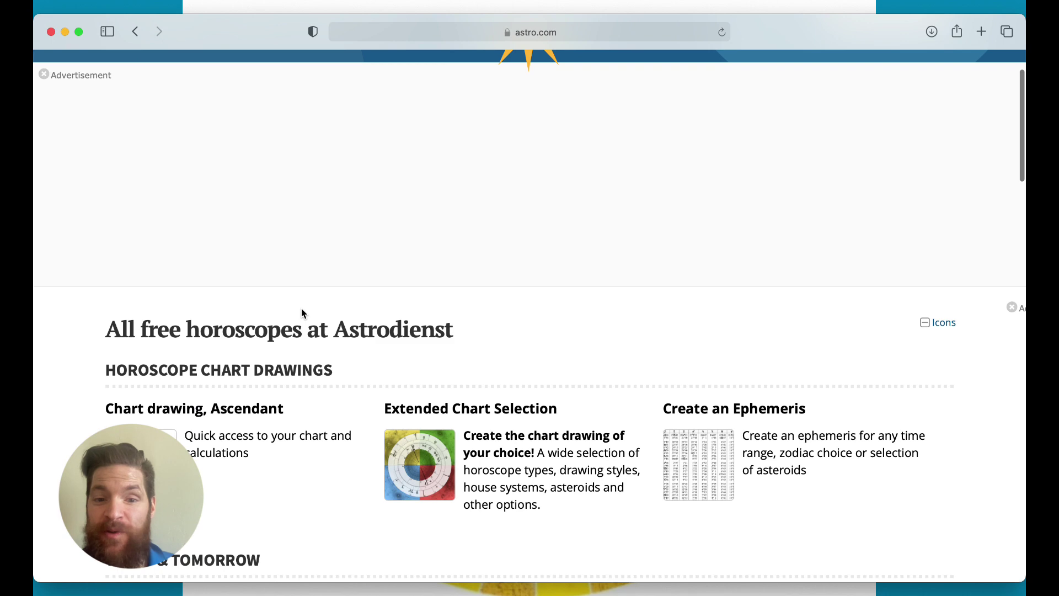
pyautogui.scroll(-2, 331, 329)
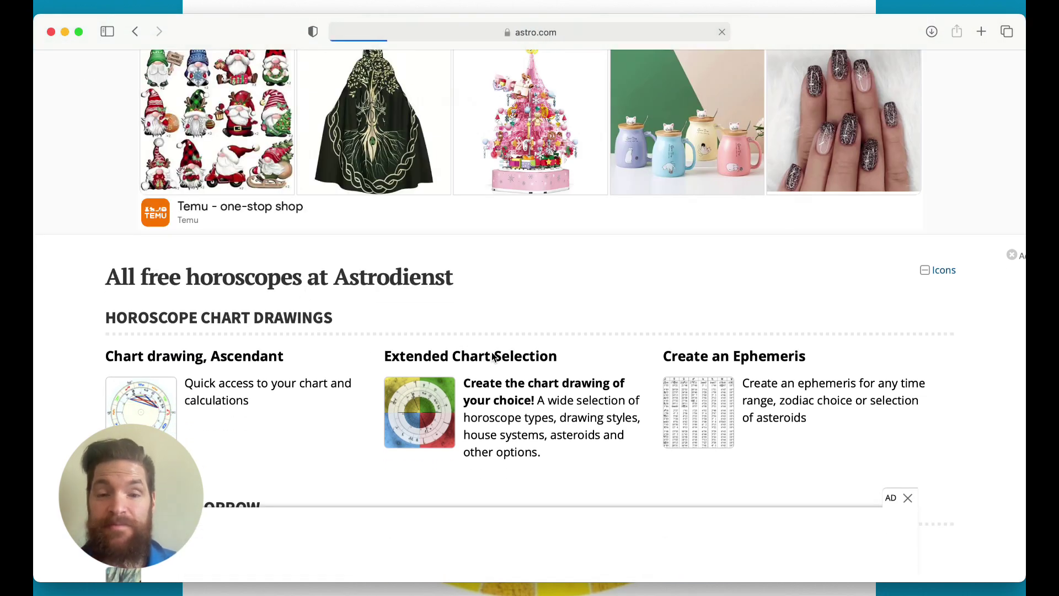
pyautogui.scroll(-4, 493, 356)
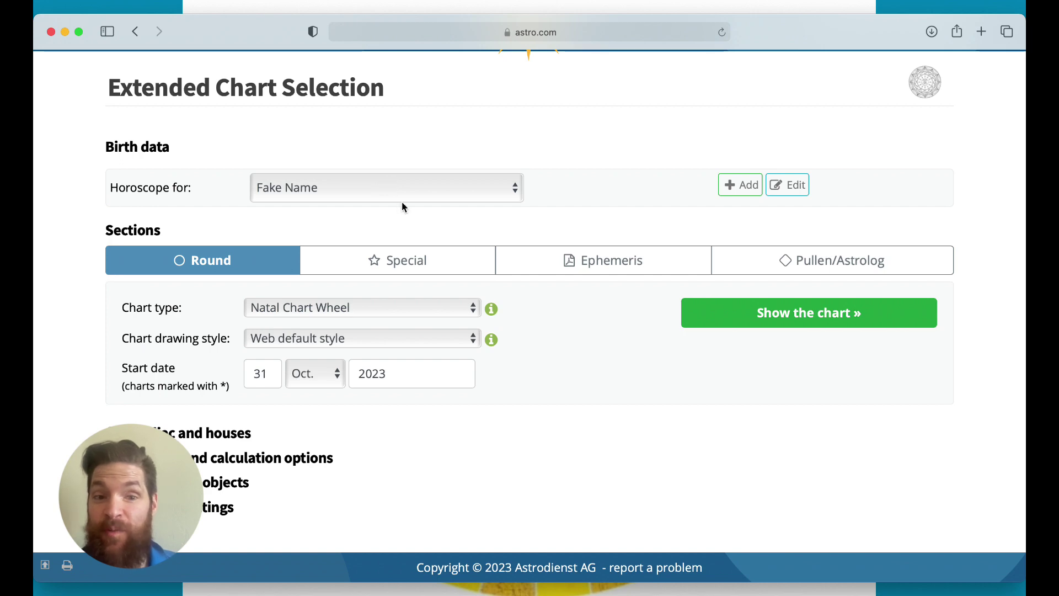
# Set the chart's house system to Placidus.
pyautogui.scroll(-2, 402, 202)
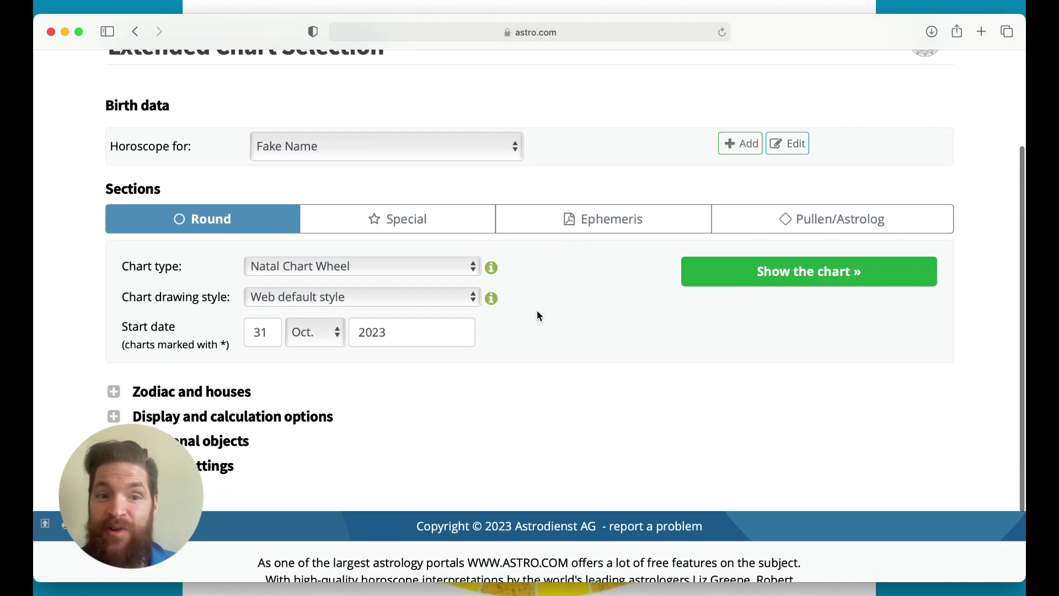
pyautogui.scroll(-4, 538, 315)
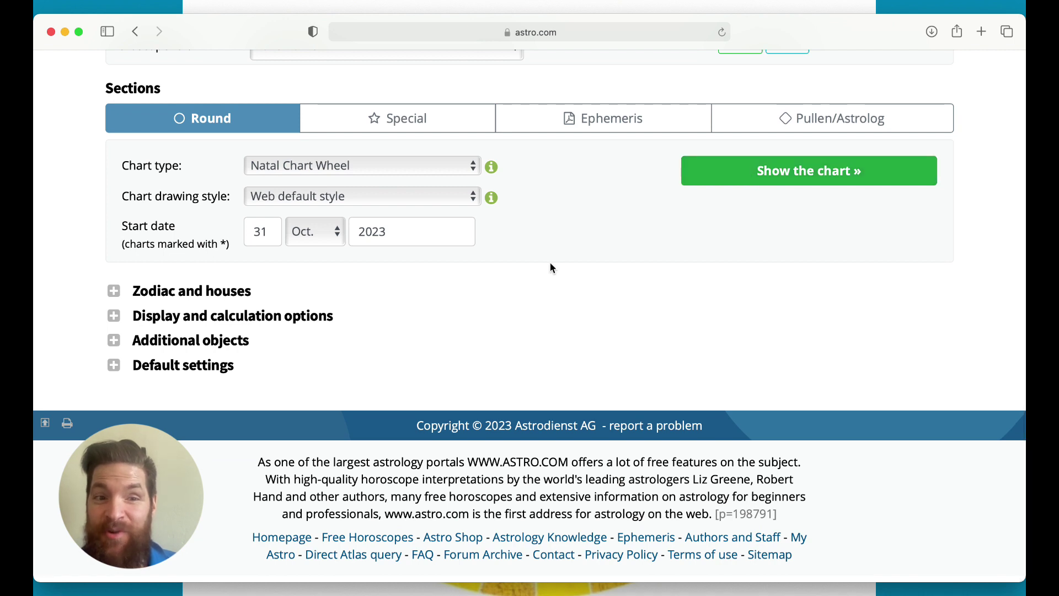
pyautogui.scroll(-1, 551, 265)
pyautogui.click(187, 297)
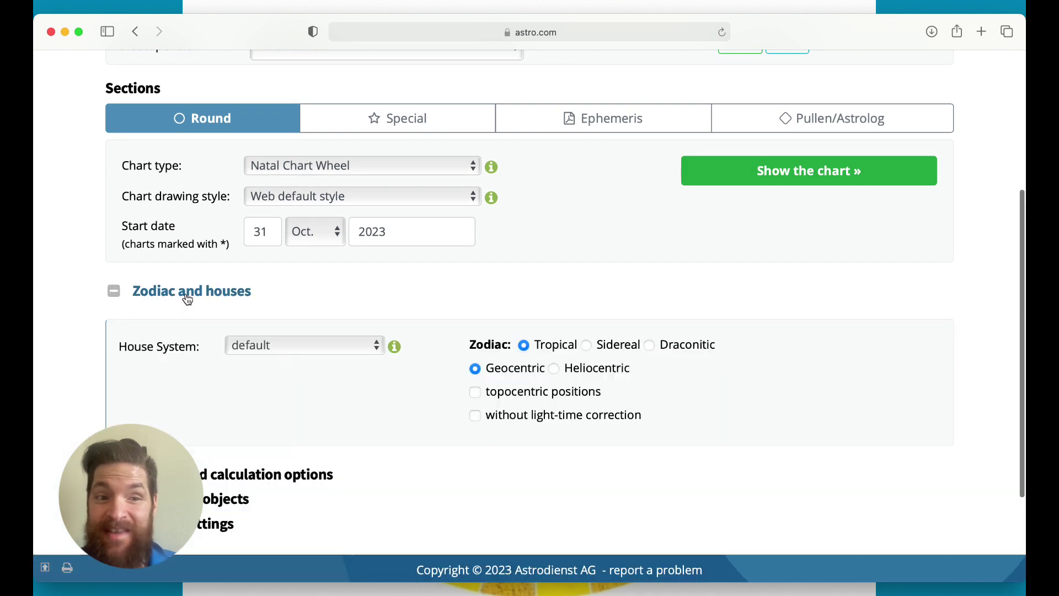
pyautogui.scroll(-2, 340, 370)
pyautogui.click(337, 293)
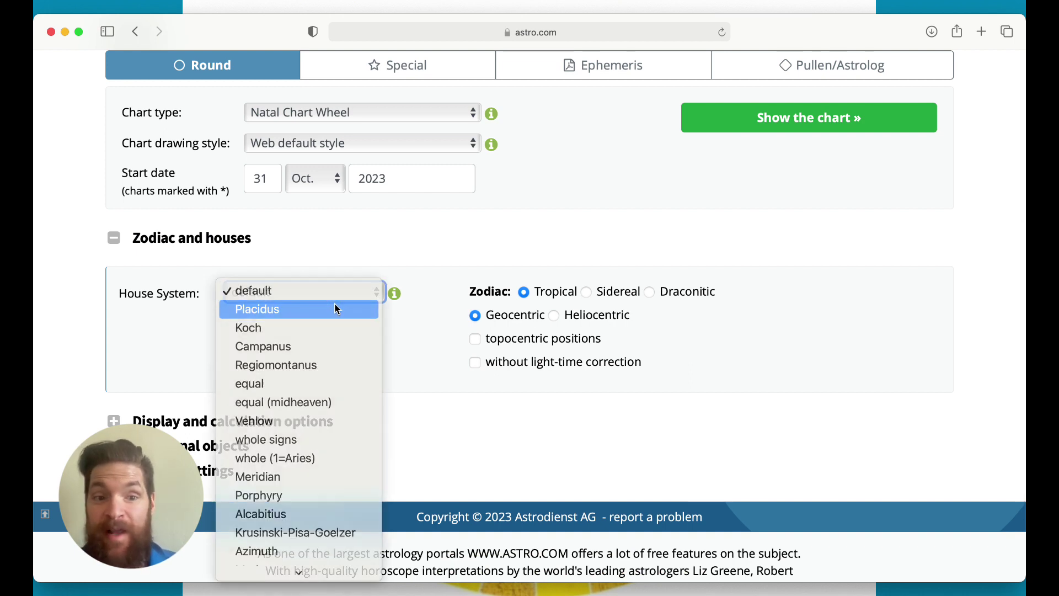
pyautogui.click(337, 309)
# Add Chiron as an additional object from the Common elements list.
pyautogui.scroll(-2, 372, 380)
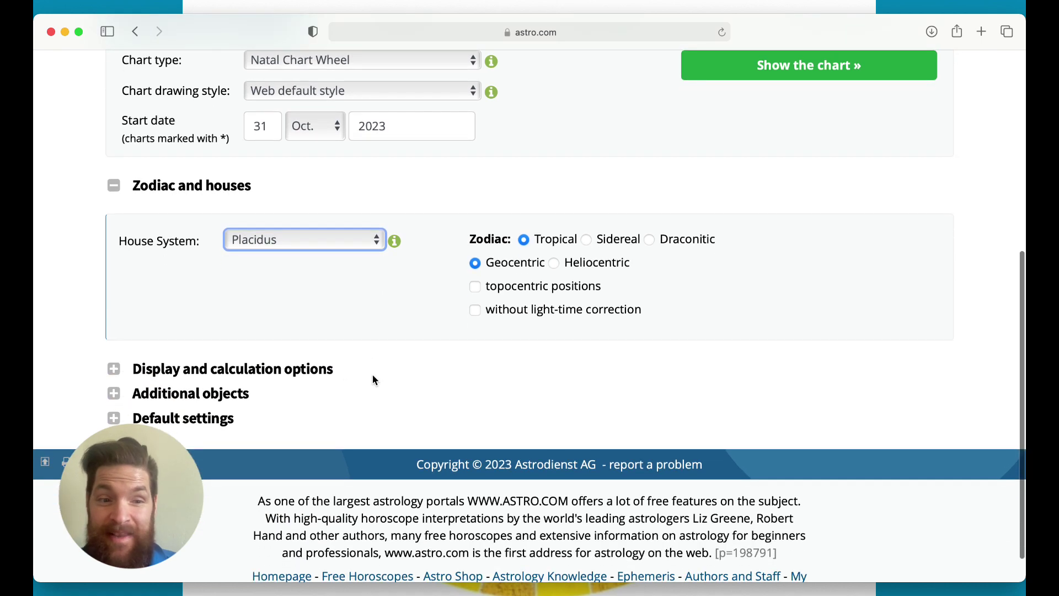
pyautogui.click(256, 378)
pyautogui.scroll(-5, 319, 422)
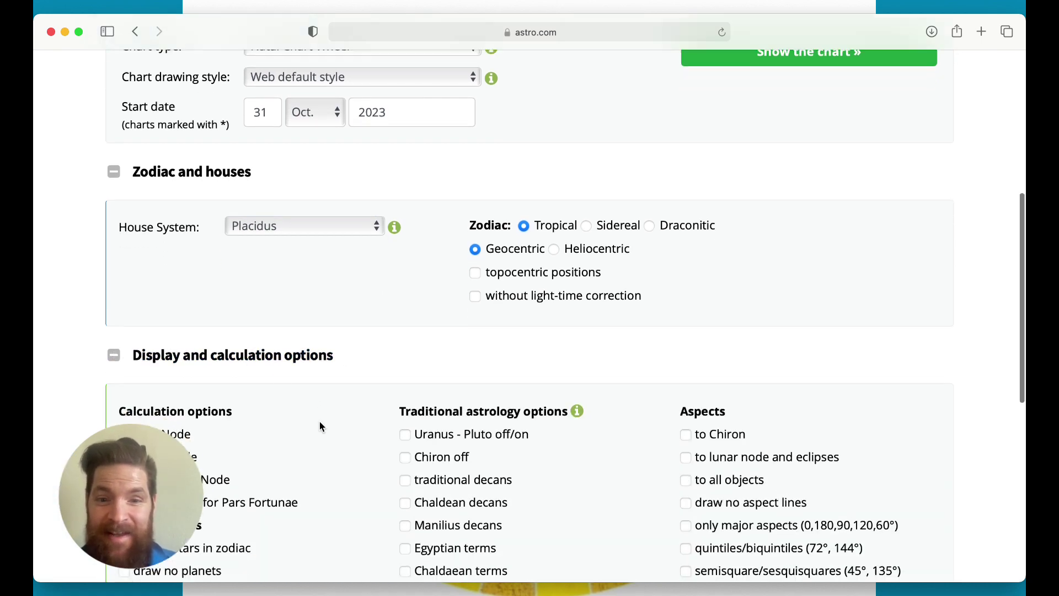
pyautogui.scroll(-5, 320, 421)
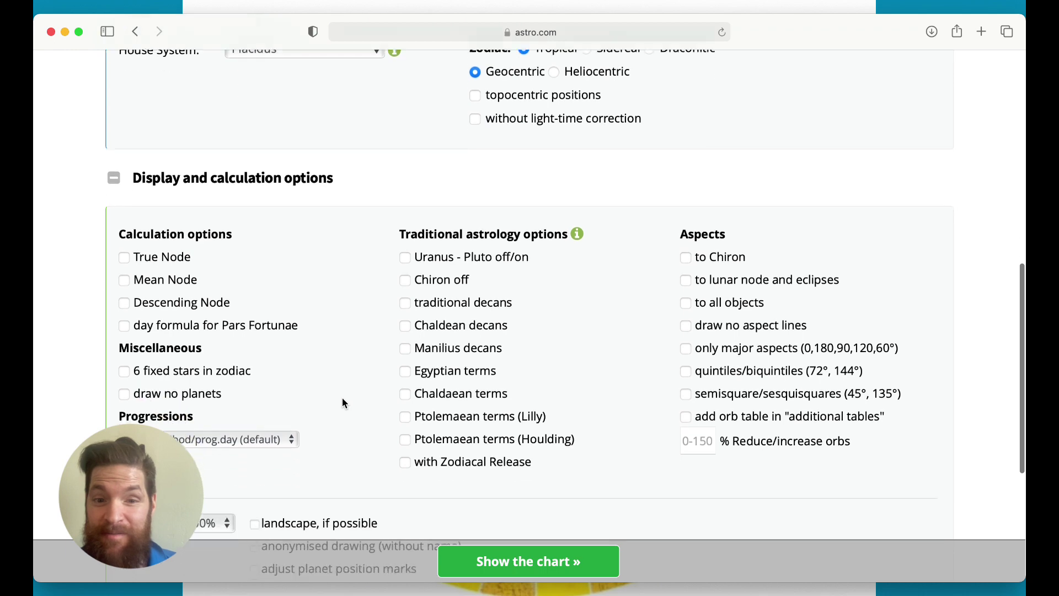
pyautogui.scroll(-5, 375, 409)
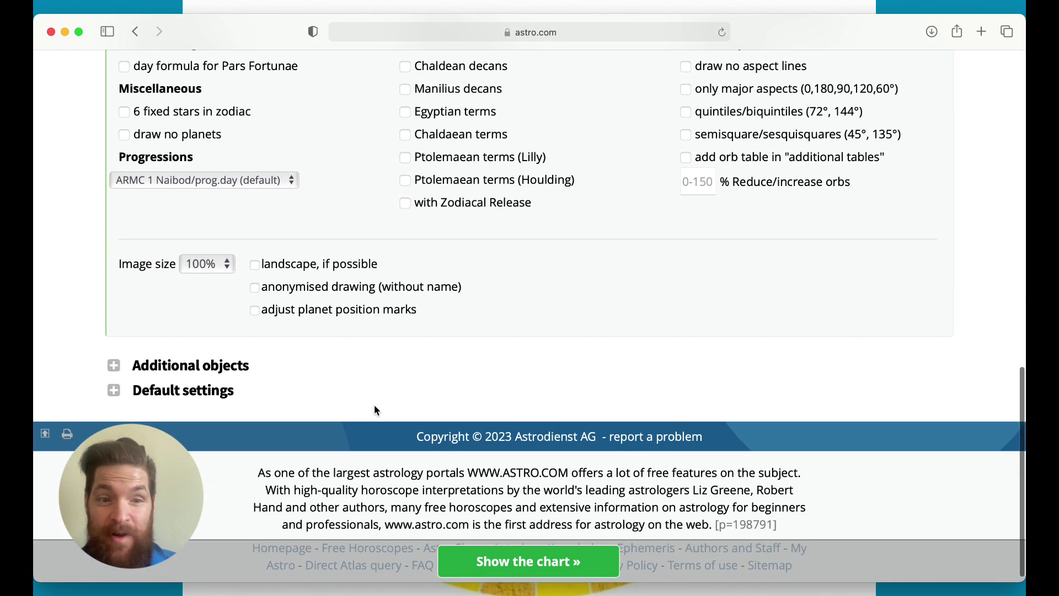
pyautogui.click(234, 365)
pyautogui.scroll(-5, 453, 409)
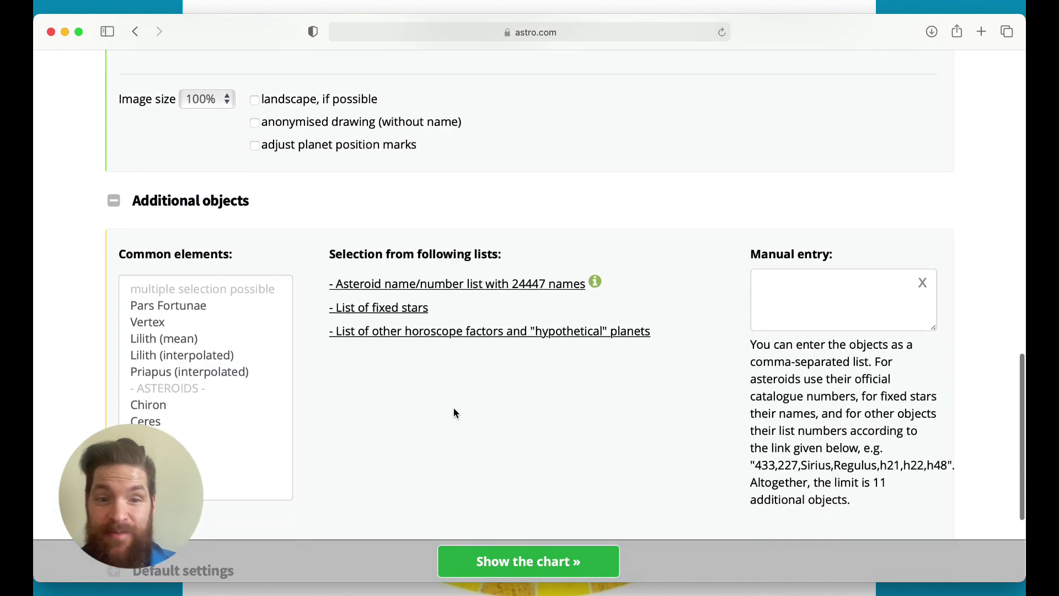
pyautogui.scroll(-1, 336, 349)
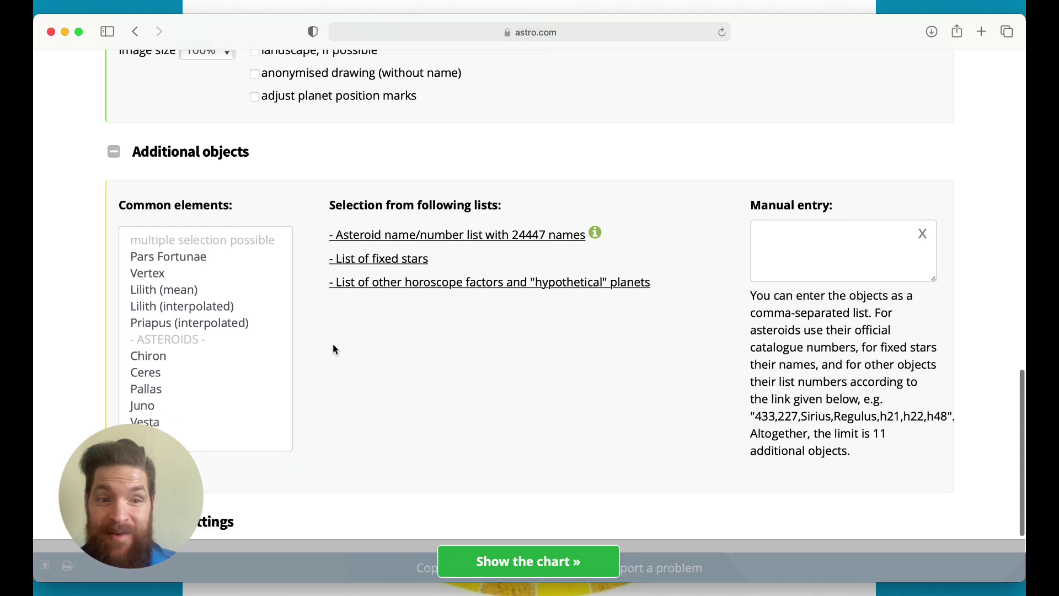
pyautogui.click(162, 364)
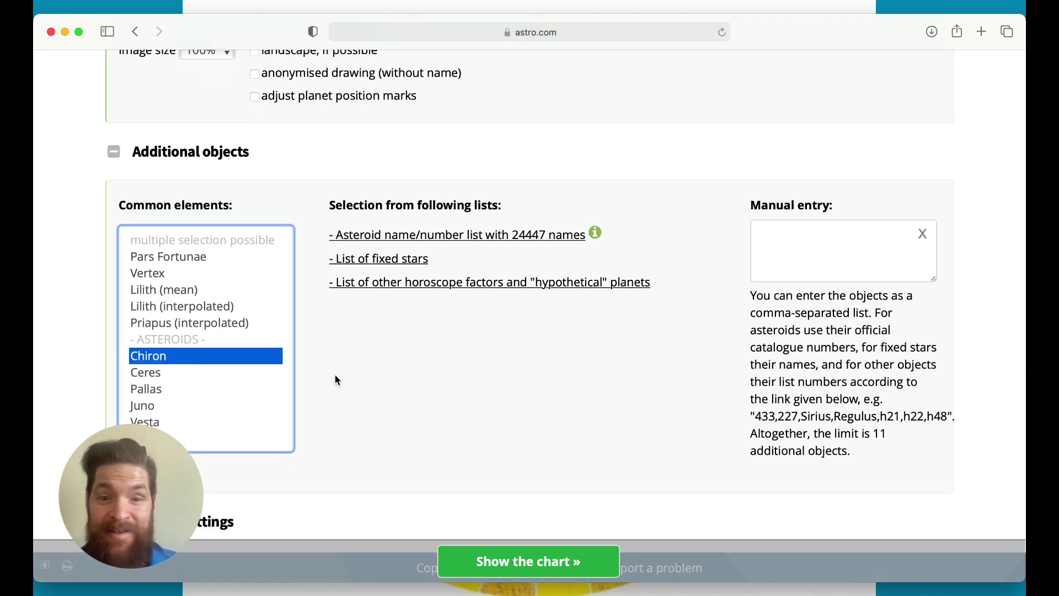
# Expand the Default settings section of the chart form.
pyautogui.scroll(-4, 353, 377)
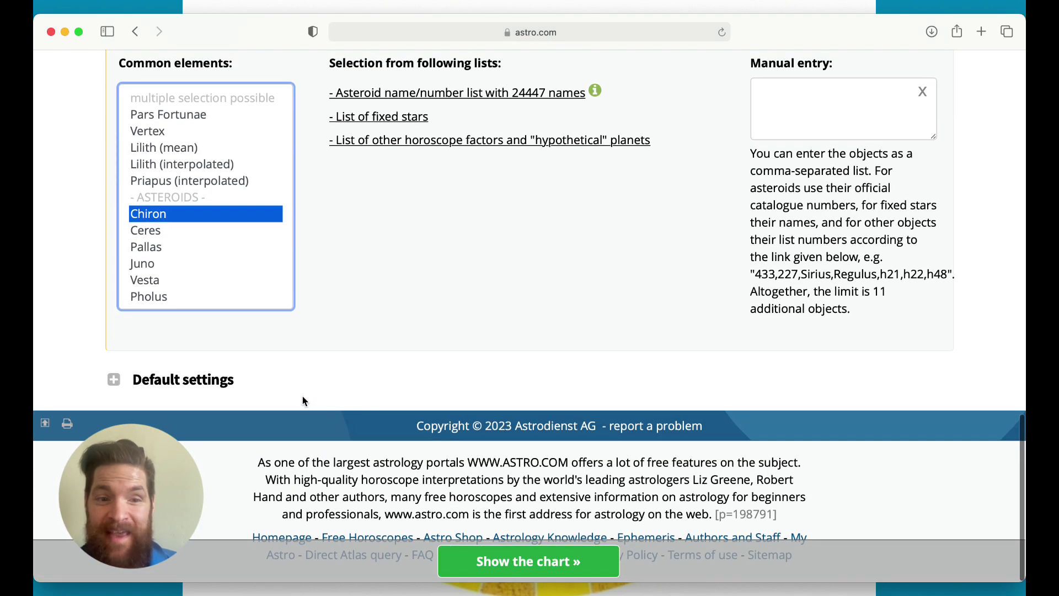
pyautogui.click(219, 380)
pyautogui.scroll(-3, 412, 380)
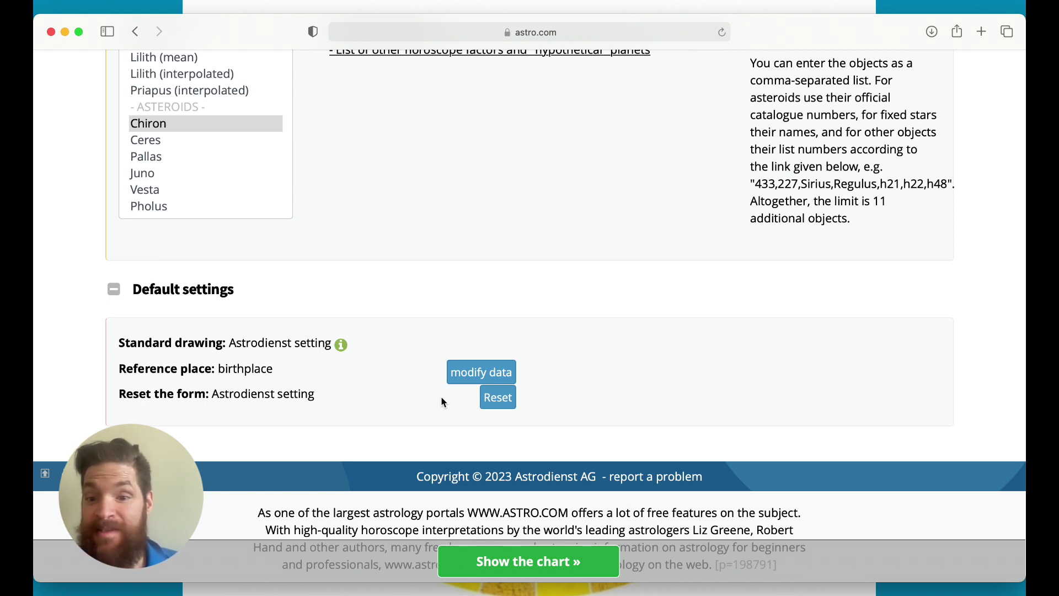
# Replace the birthplace with New York, NY (US) as the chart's reference place.
pyautogui.click(467, 375)
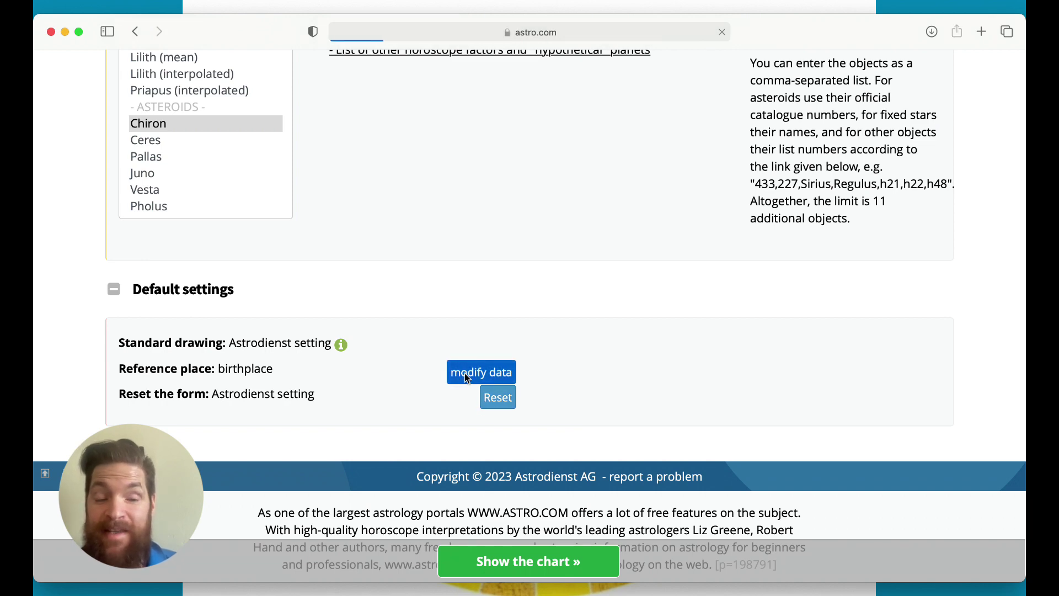
pyautogui.scroll(-10, 464, 373)
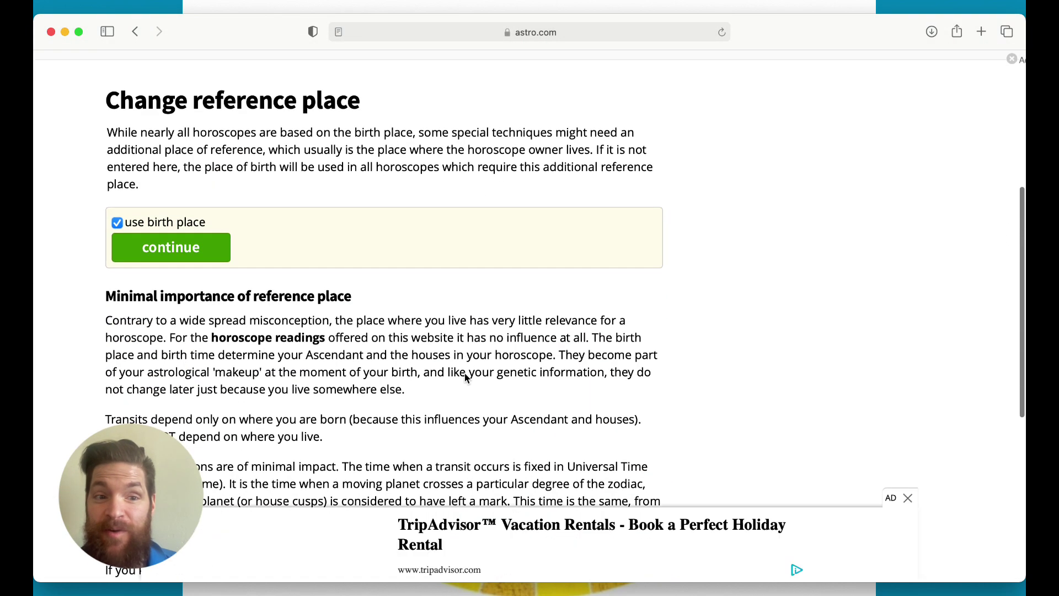
pyautogui.scroll(-5, 464, 373)
pyautogui.scroll(6, 465, 373)
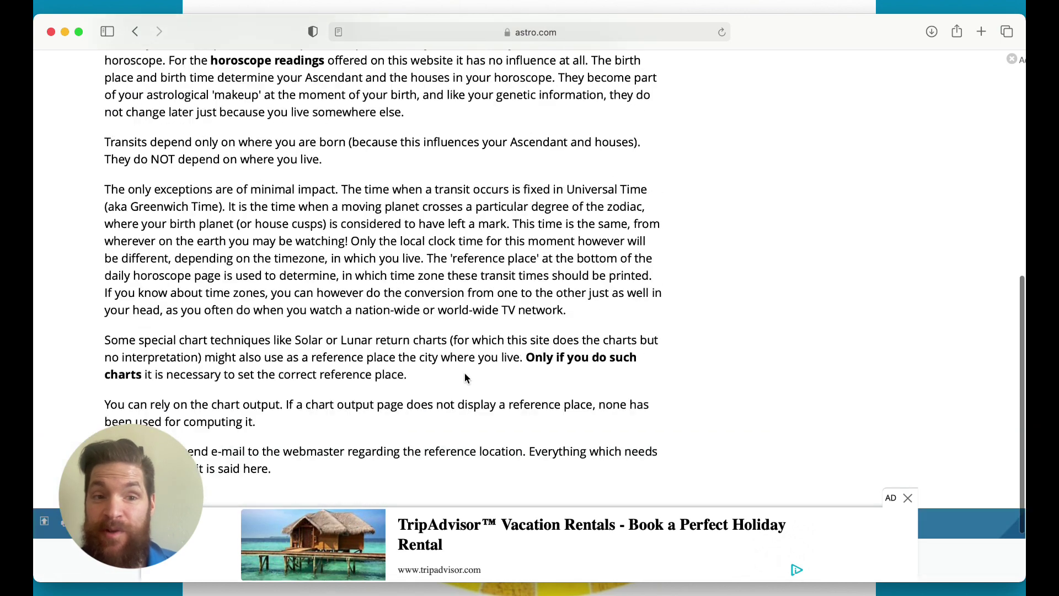
pyautogui.scroll(2, 465, 374)
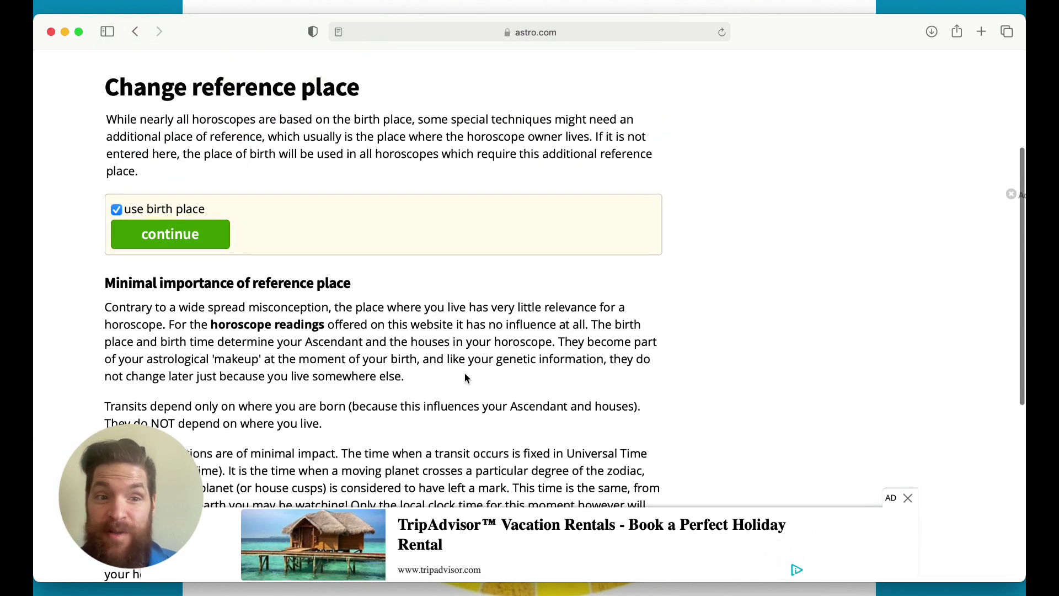
pyautogui.click(116, 209)
pyautogui.click(191, 241)
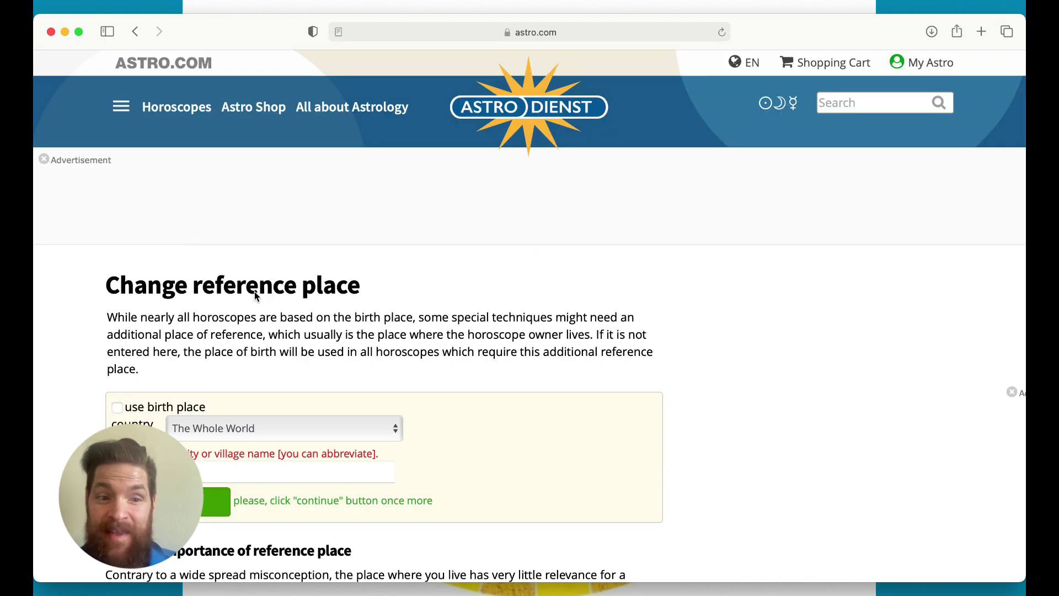
pyautogui.scroll(-5, 257, 297)
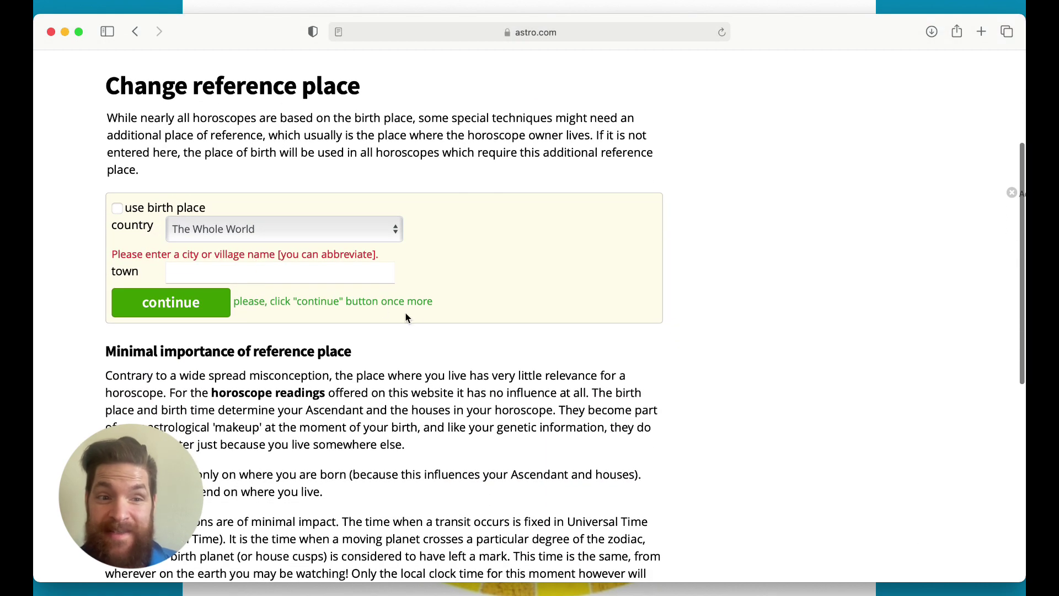
pyautogui.click(348, 281)
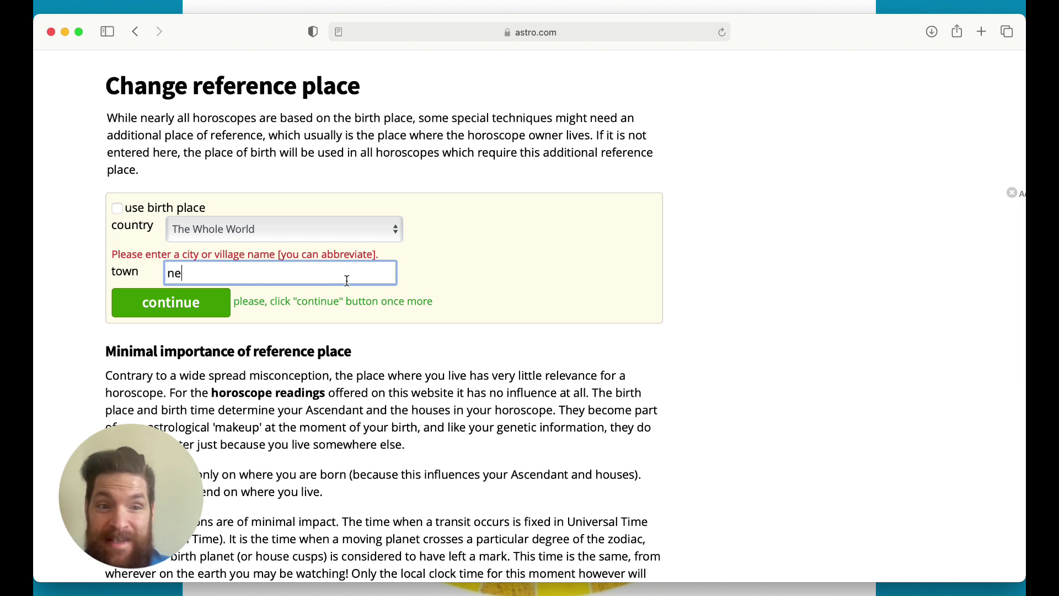
pyautogui.write('yo')
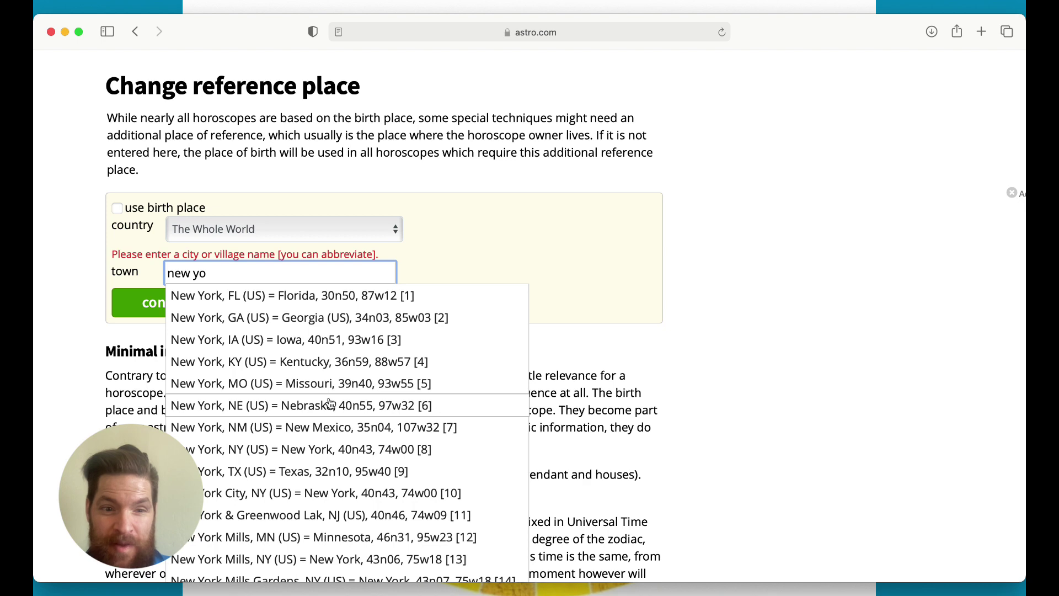
pyautogui.click(325, 447)
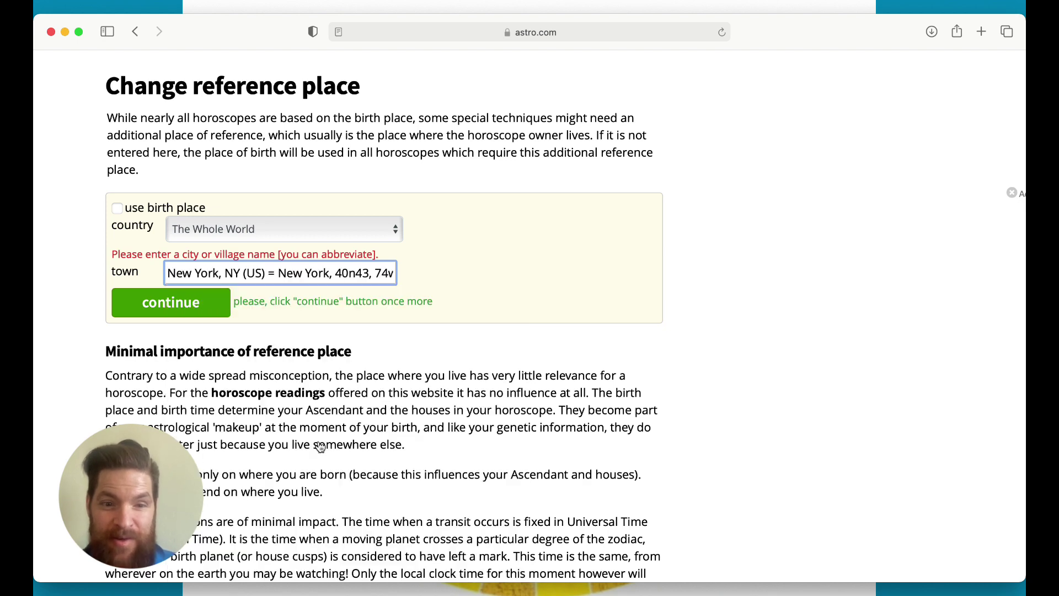
pyautogui.click(187, 314)
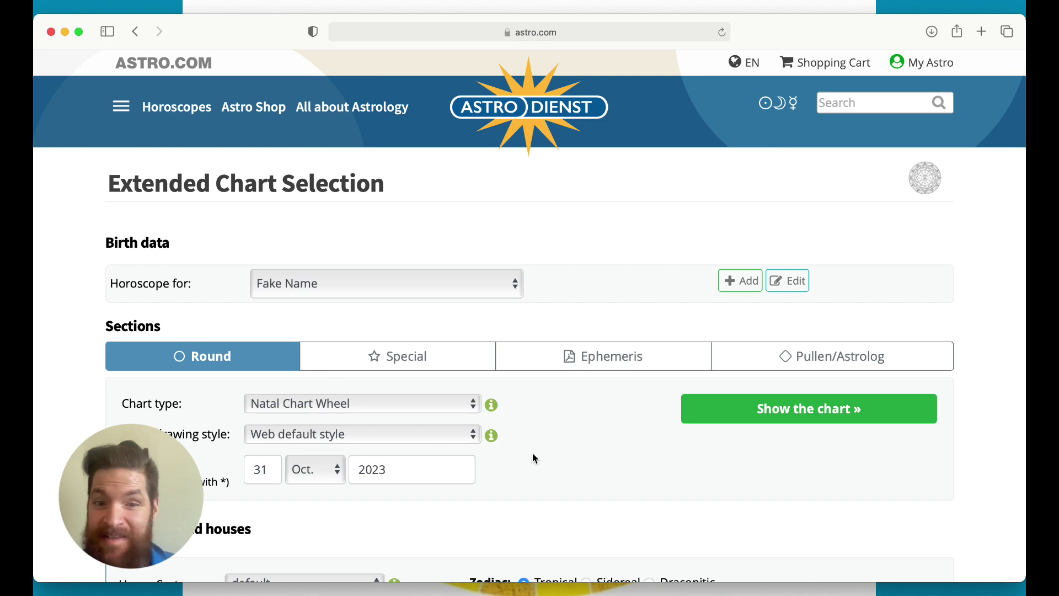
# Generate the Placidus natal chart wheel with Chiron and scroll through it.
pyautogui.click(784, 408)
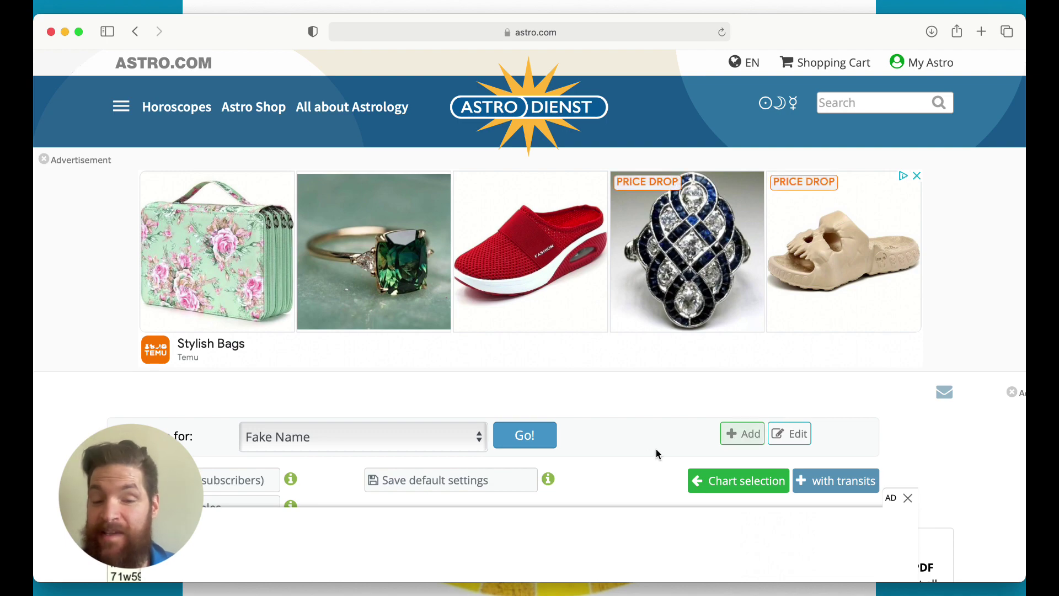
pyautogui.scroll(-5, 646, 363)
pyautogui.scroll(-10, 647, 362)
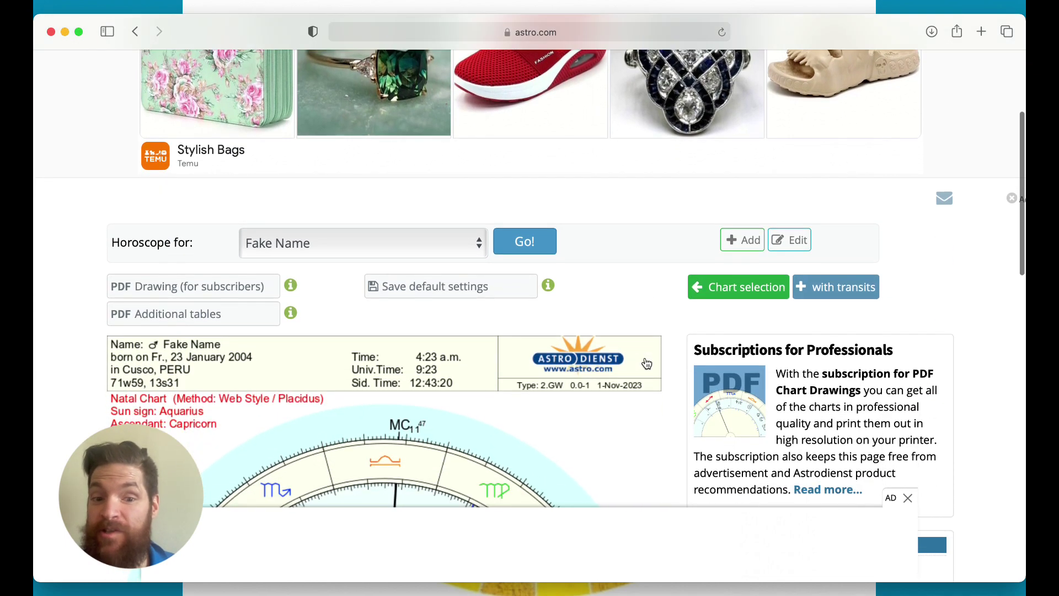
pyautogui.scroll(3, 647, 362)
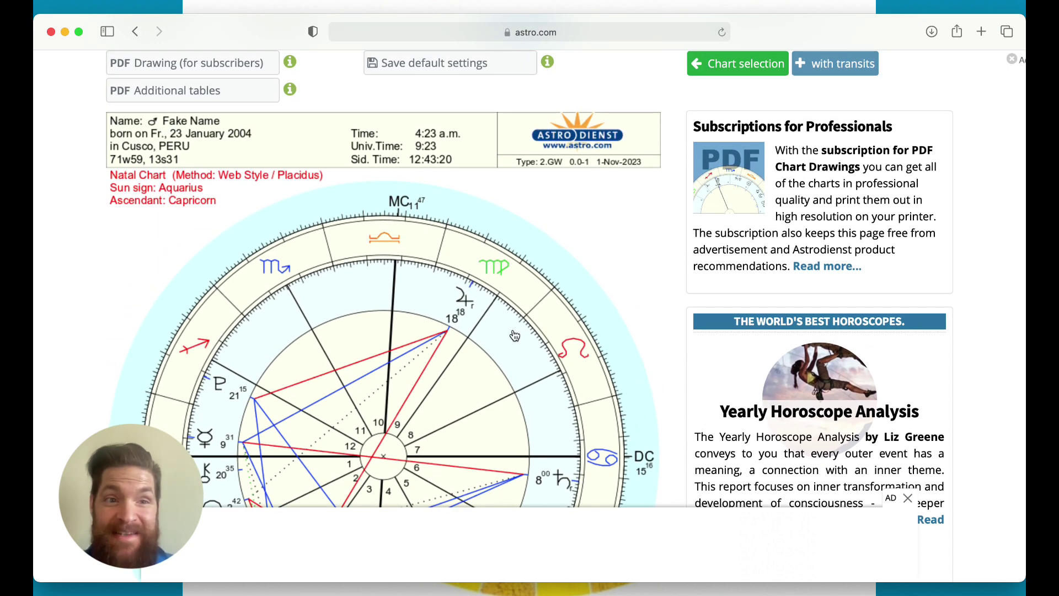
pyautogui.scroll(-2, 244, 235)
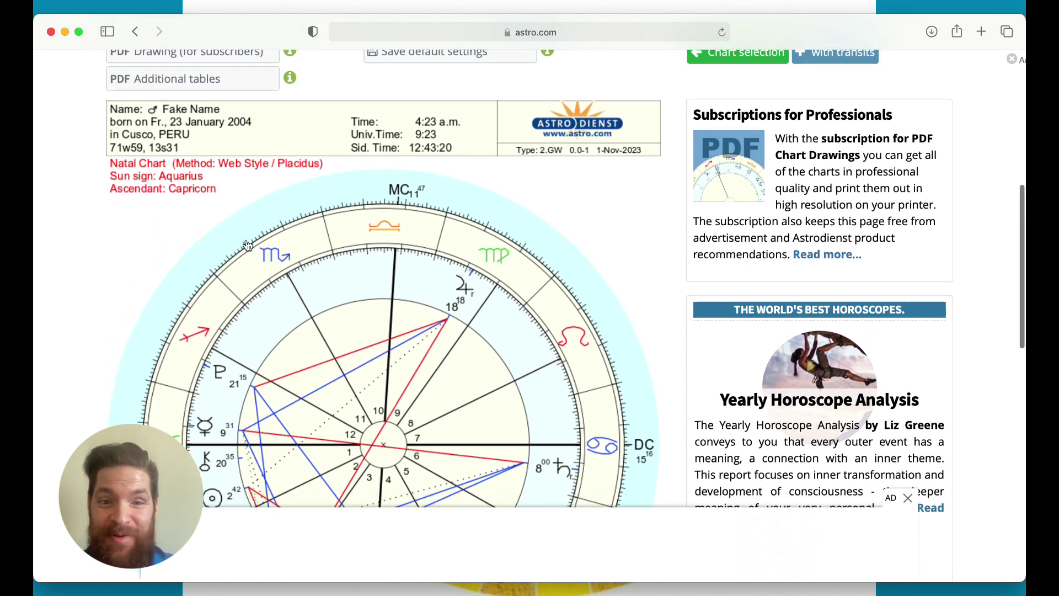
pyautogui.scroll(-3, 370, 329)
pyautogui.scroll(-1, 369, 330)
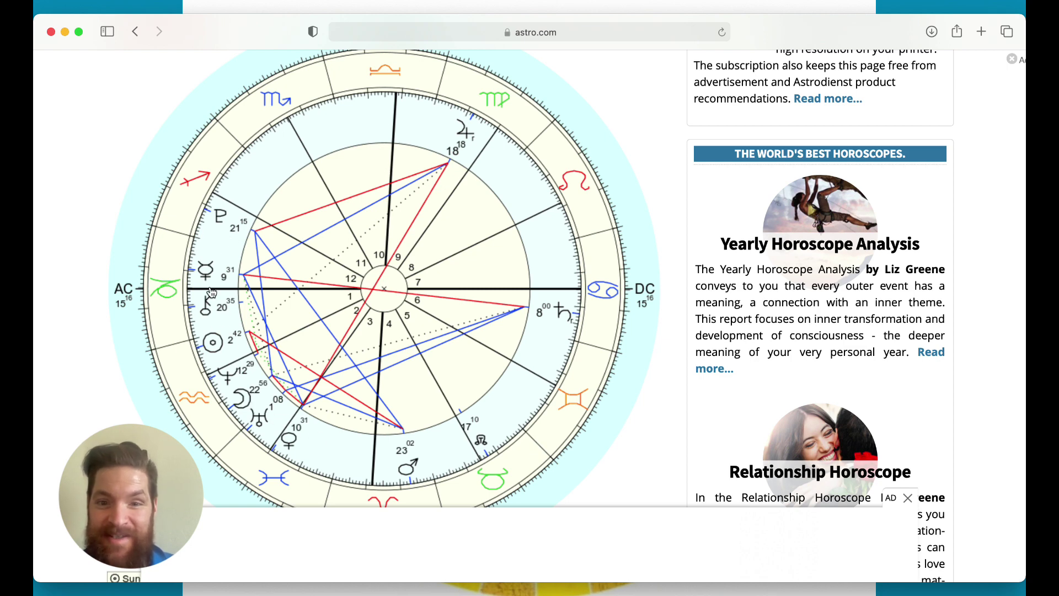
pyautogui.scroll(-2, 214, 322)
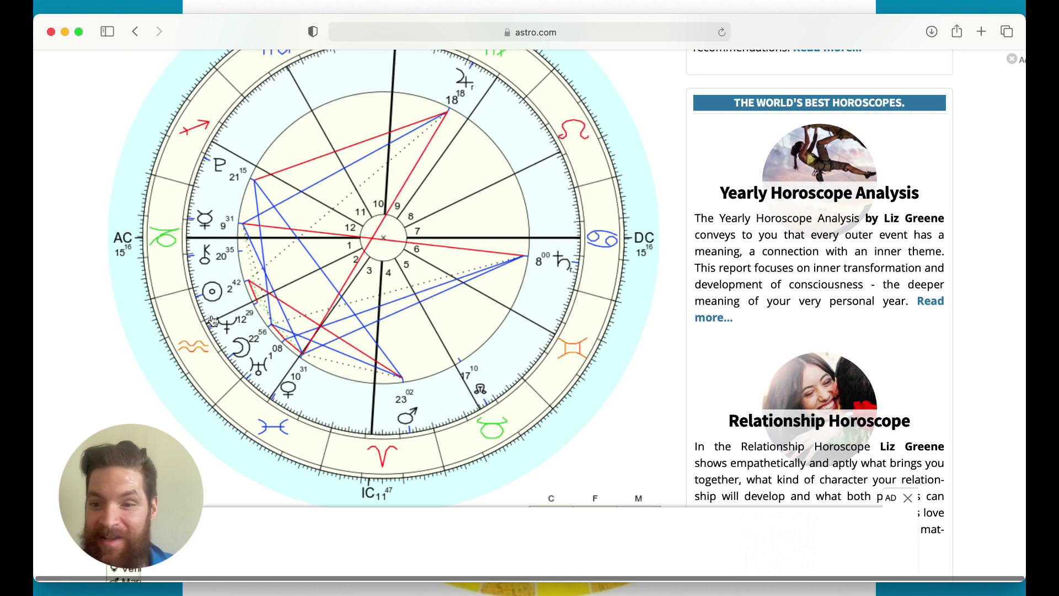
pyautogui.scroll(6, 213, 322)
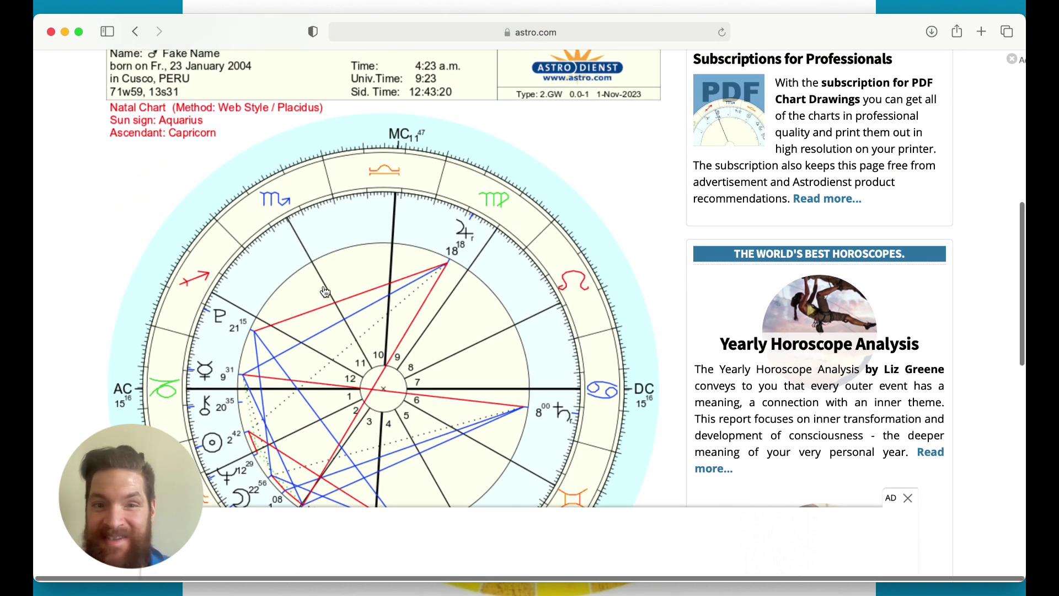
pyautogui.scroll(7, 325, 292)
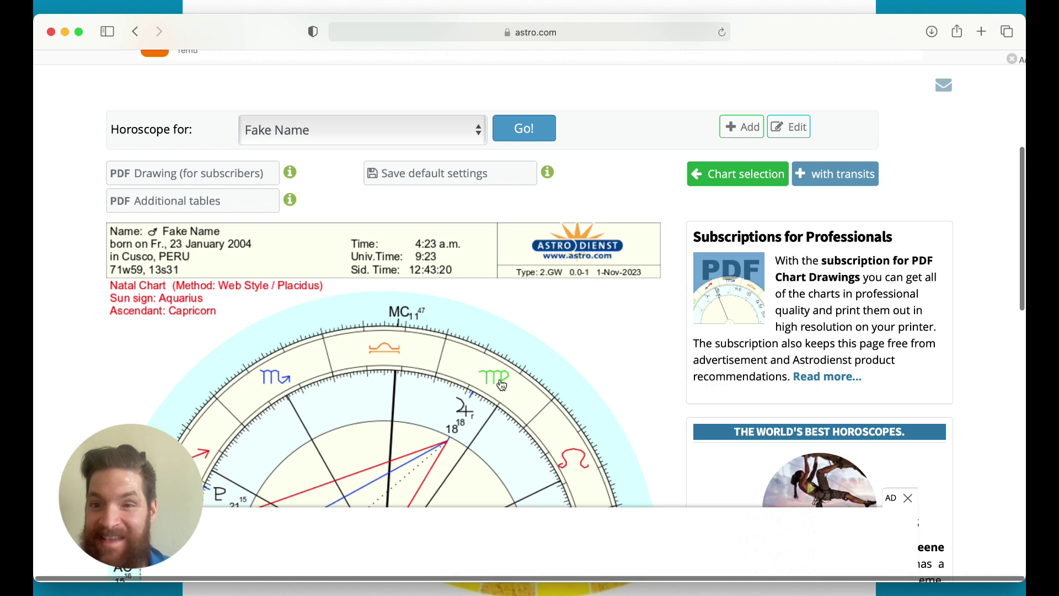
pyautogui.scroll(-3, 545, 363)
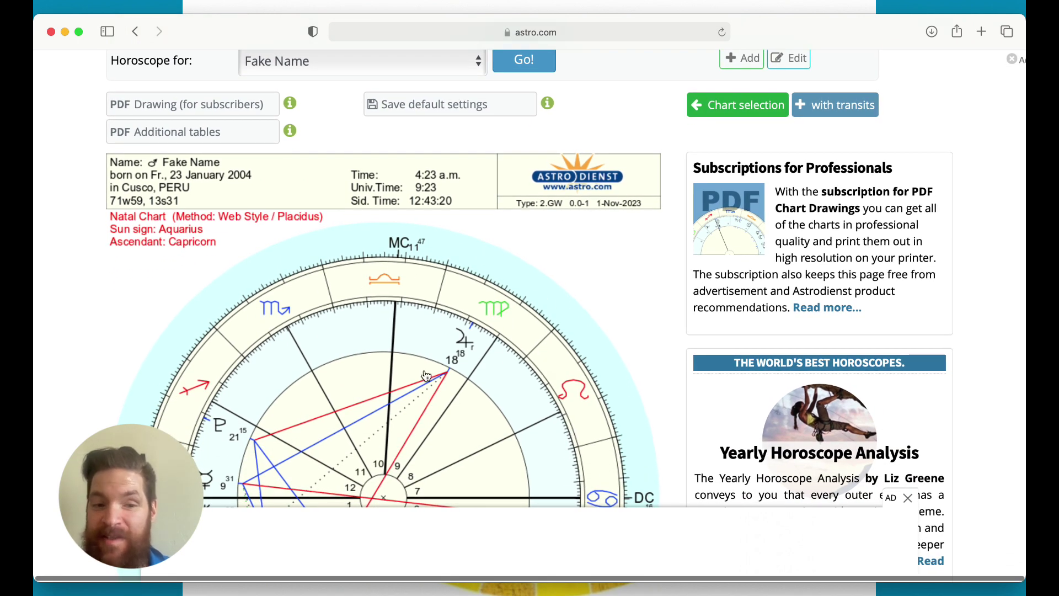
pyautogui.scroll(-5, 427, 375)
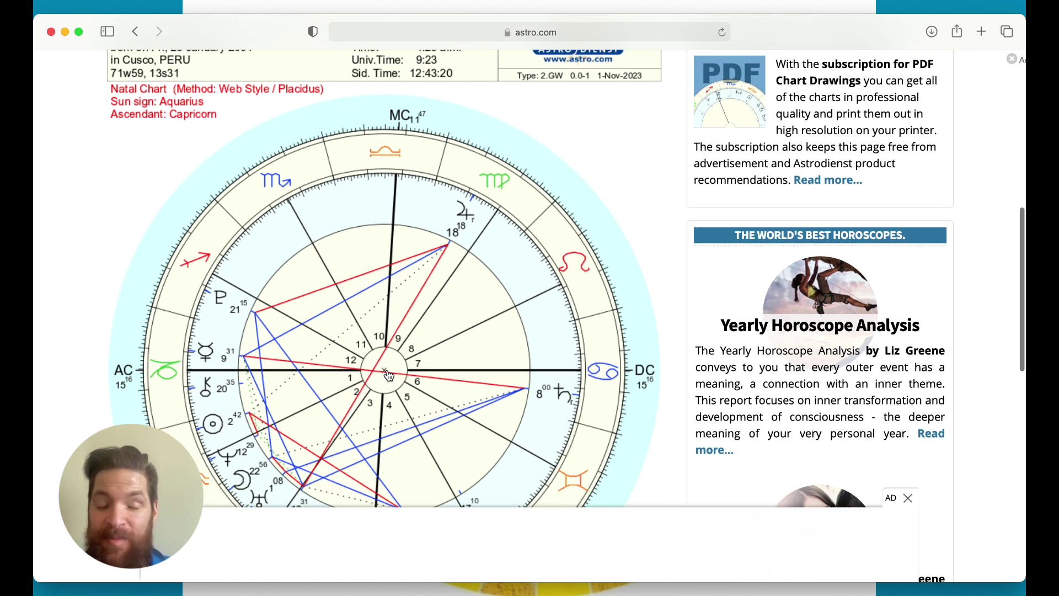
pyautogui.scroll(7, 389, 375)
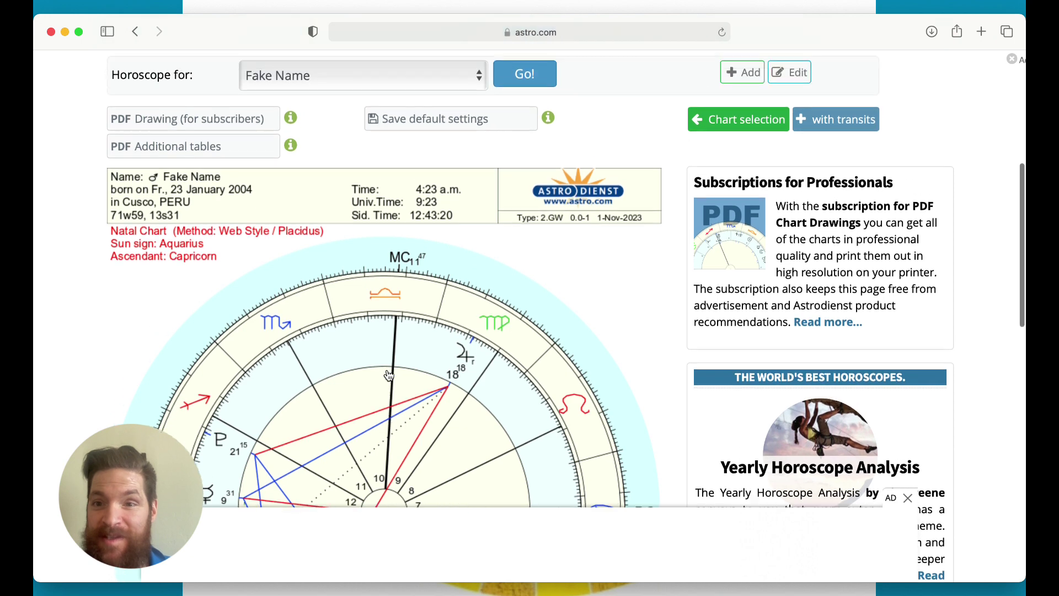
pyautogui.scroll(-1, 554, 385)
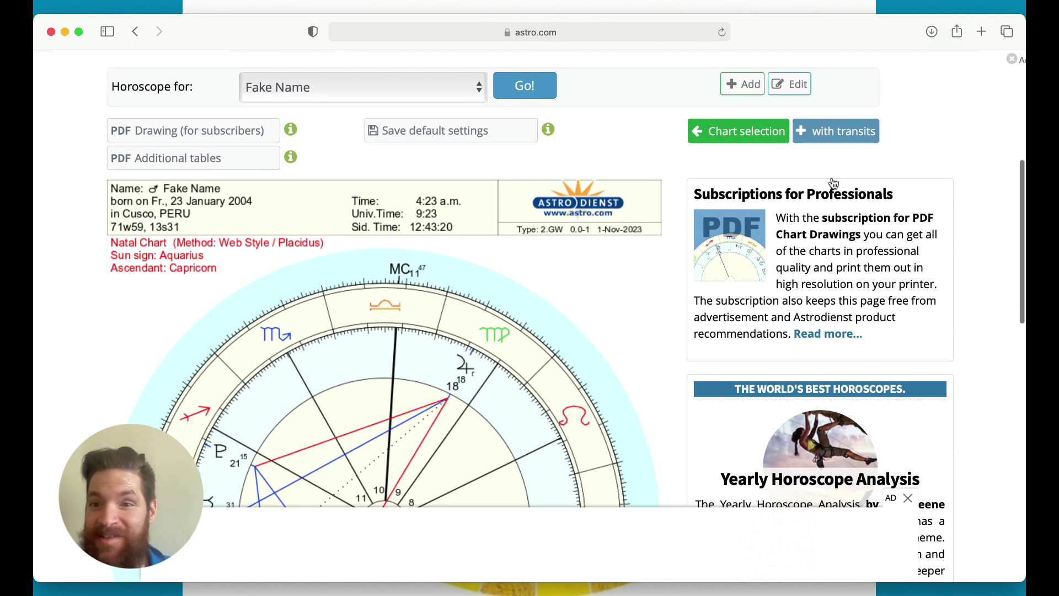
# Add transits for 31 Oct. 2023, 23:05 UT and review the transit wheel and aspects.
pyautogui.click(840, 137)
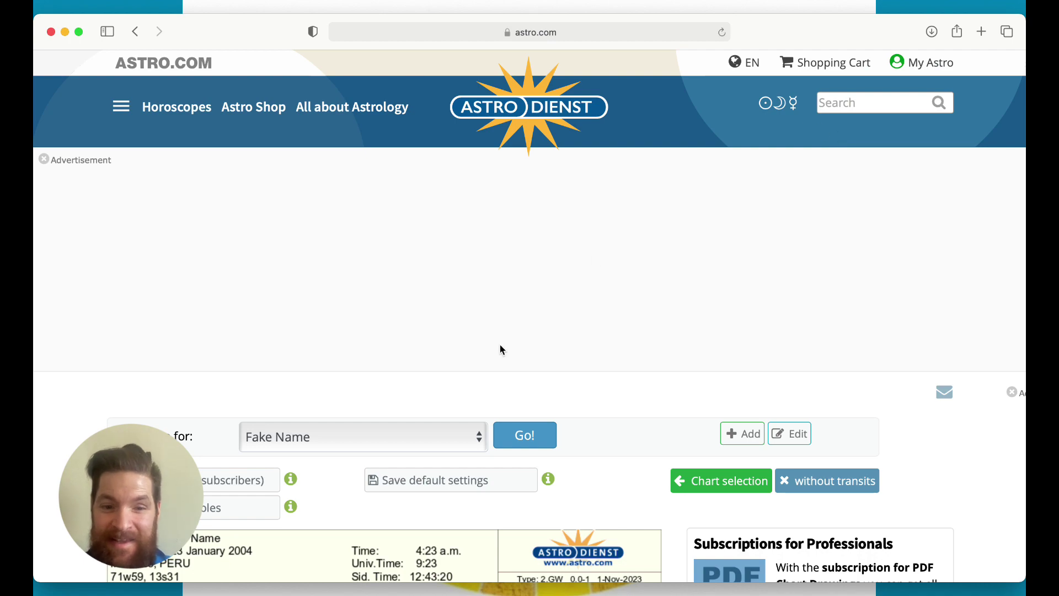
pyautogui.scroll(-10, 502, 350)
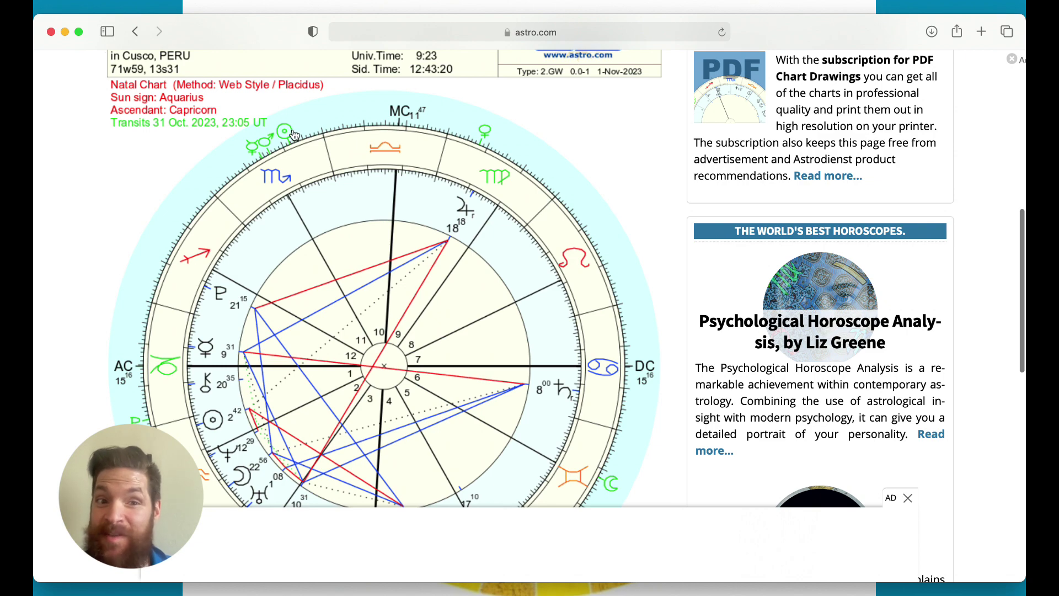
pyautogui.scroll(-6, 294, 158)
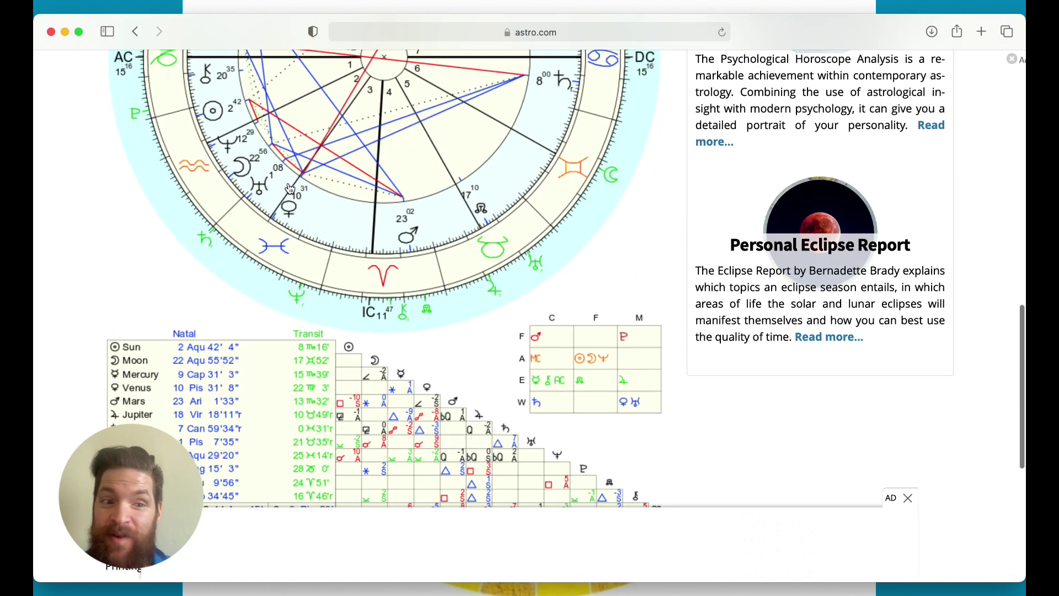
pyautogui.scroll(8, 211, 301)
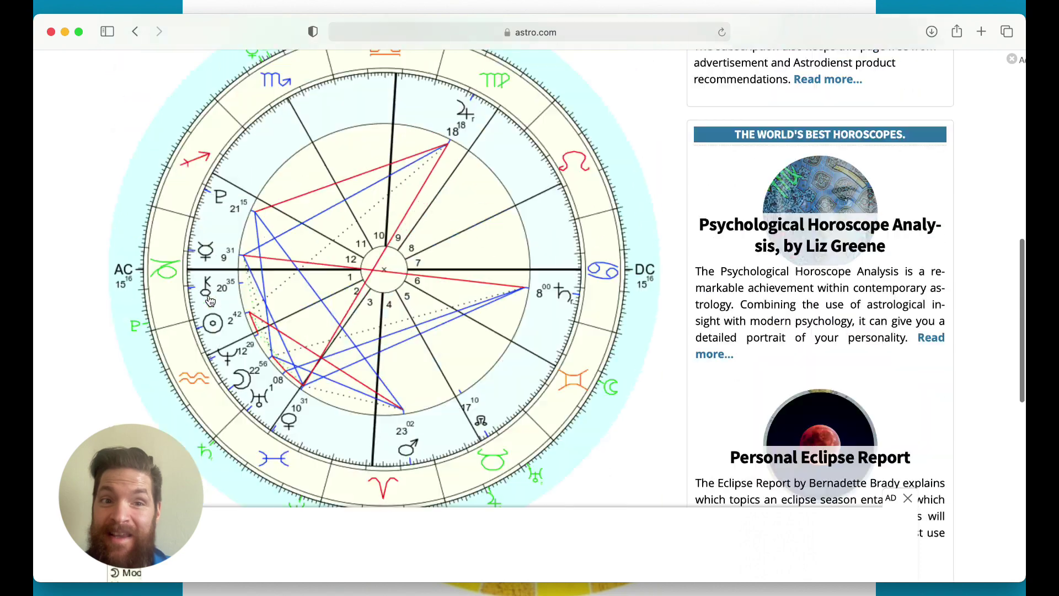